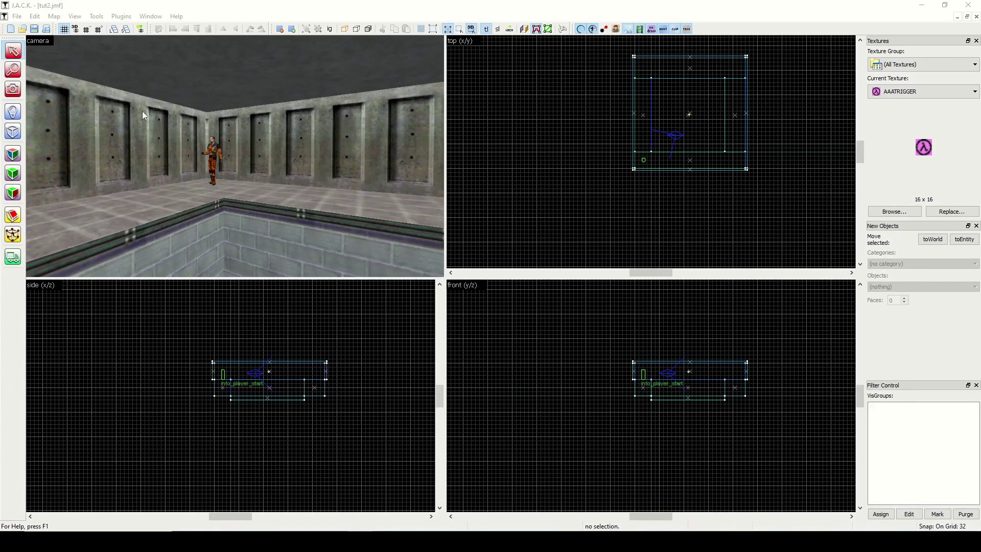
Step: Look around the room in the 3D view, turning toward the pit corner
key("shift+c")
left_click_drag(119, 118, 234, 155)
key("Left")
key("Down")
key("Right")
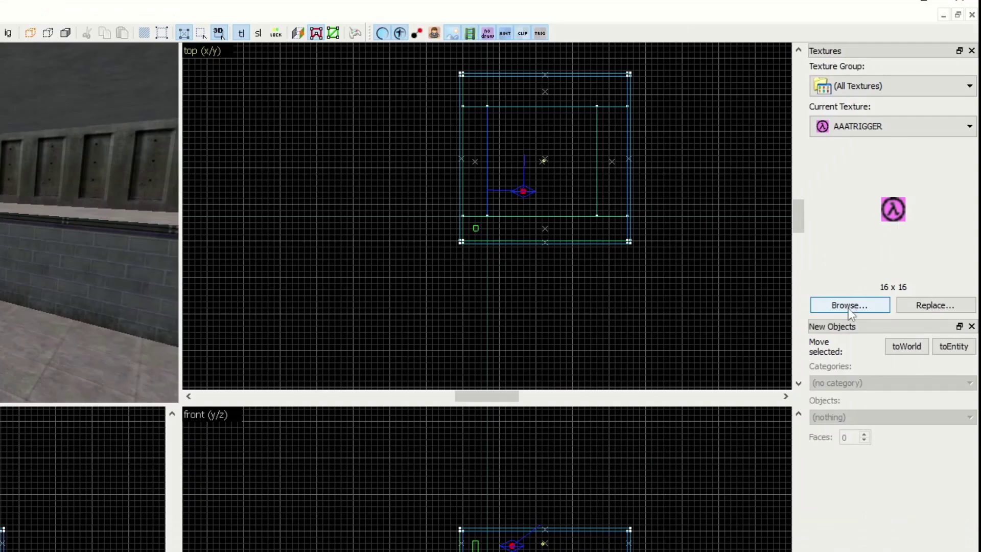
Step: Open the Textures browser, maximize it, then restore it to its smaller size
left_click(850, 307)
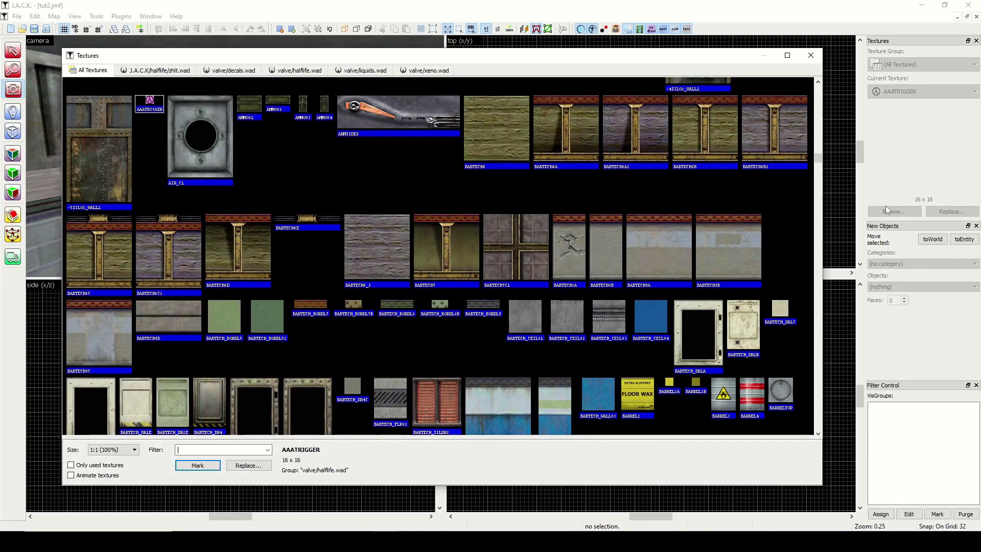
left_click(787, 55)
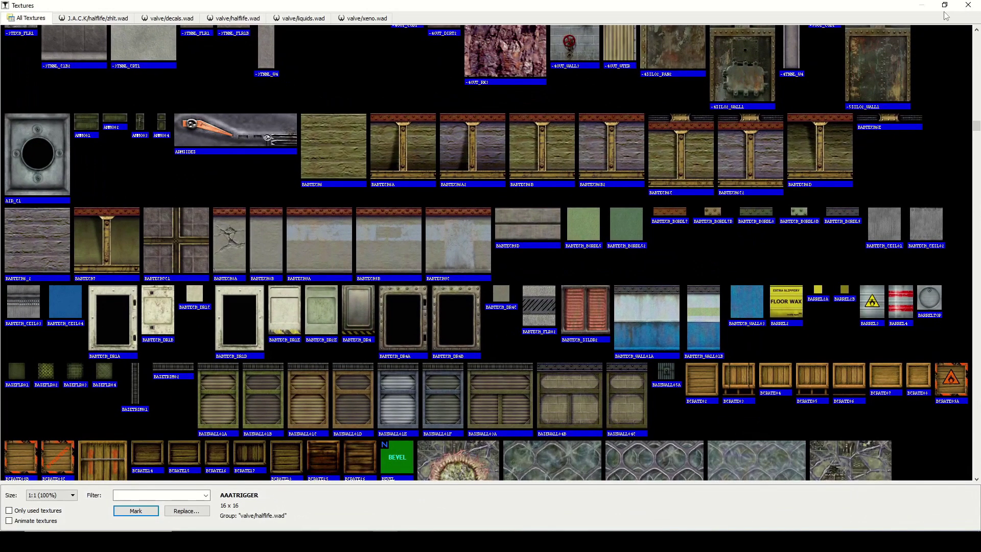
left_click(945, 6)
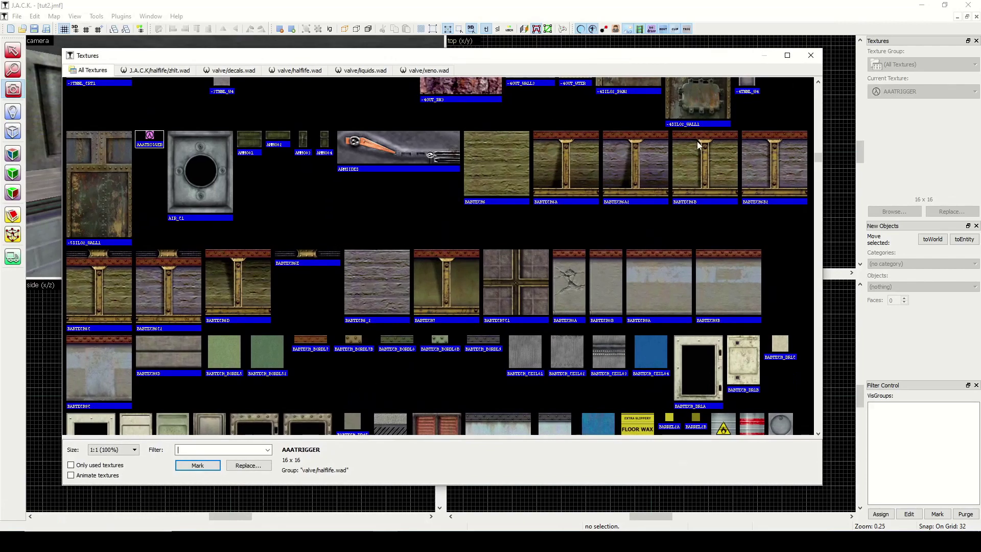
left_click_drag(567, 60, 553, 58)
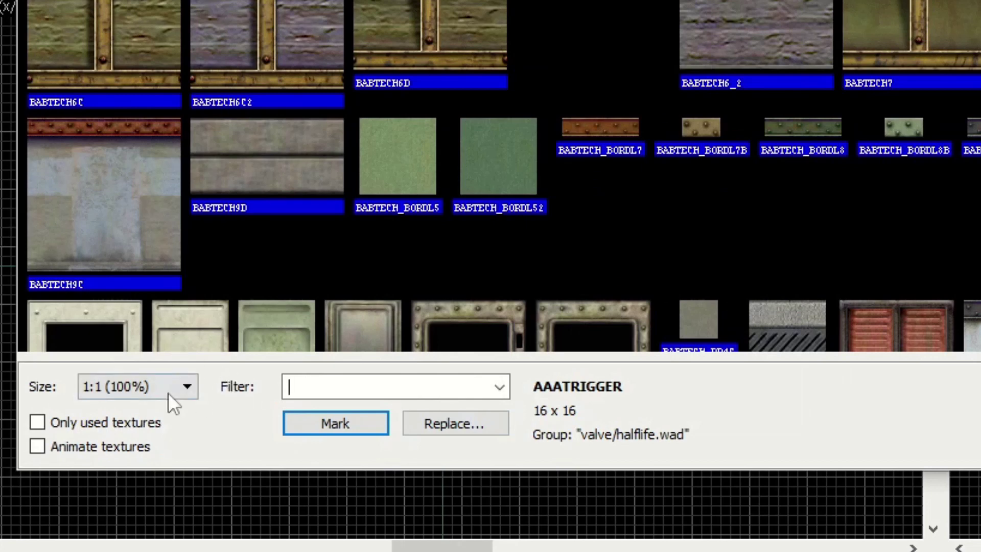
Step: Show the texture thumbnails at 64 x 64, then back at 1:1 (100%)
left_click(168, 393)
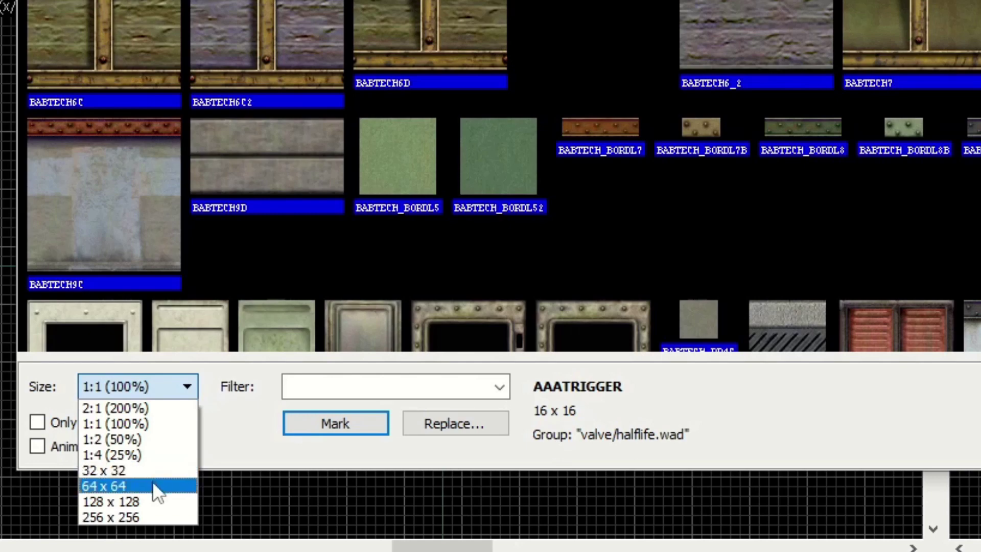
left_click(153, 485)
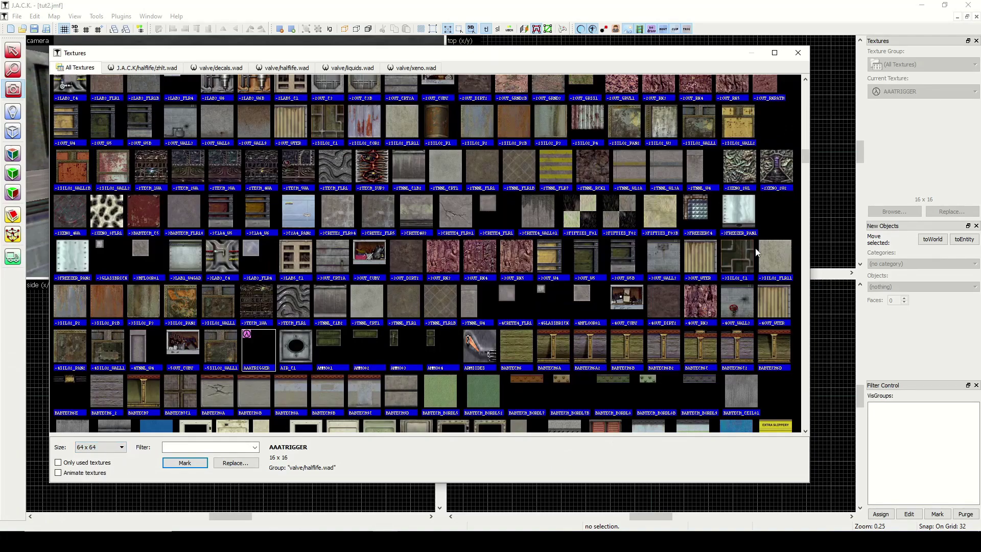
left_click_drag(806, 156, 807, 125)
left_click(108, 447)
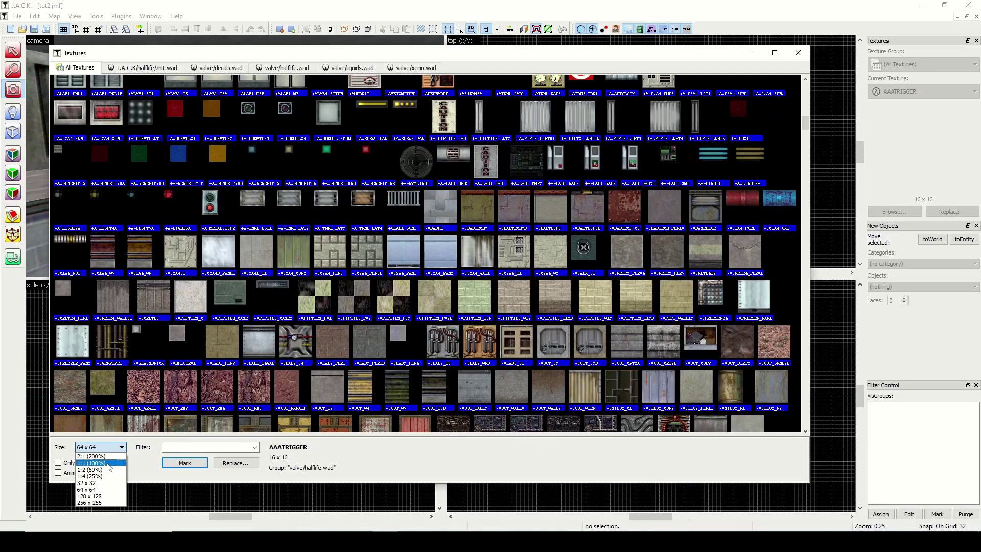
left_click(109, 464)
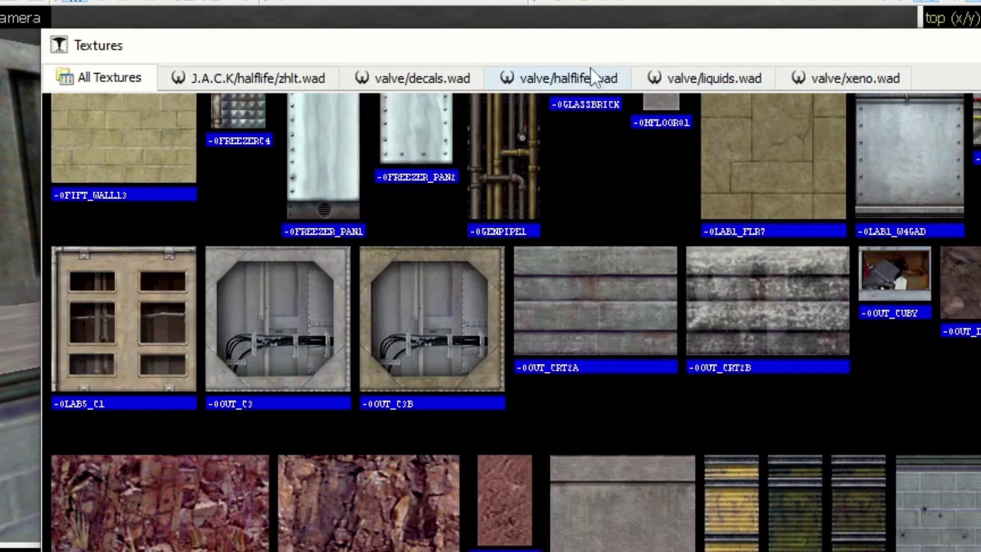
Step: Browse the valve/halflife.wad and valve/xeno.wad tabs, ending on valve/liquids.wad
left_click(567, 87)
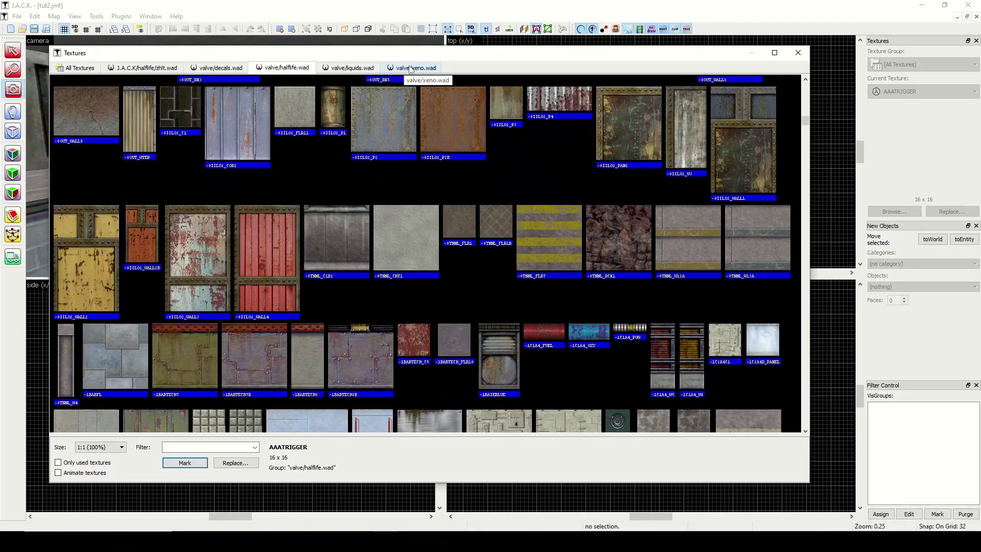
left_click(863, 77)
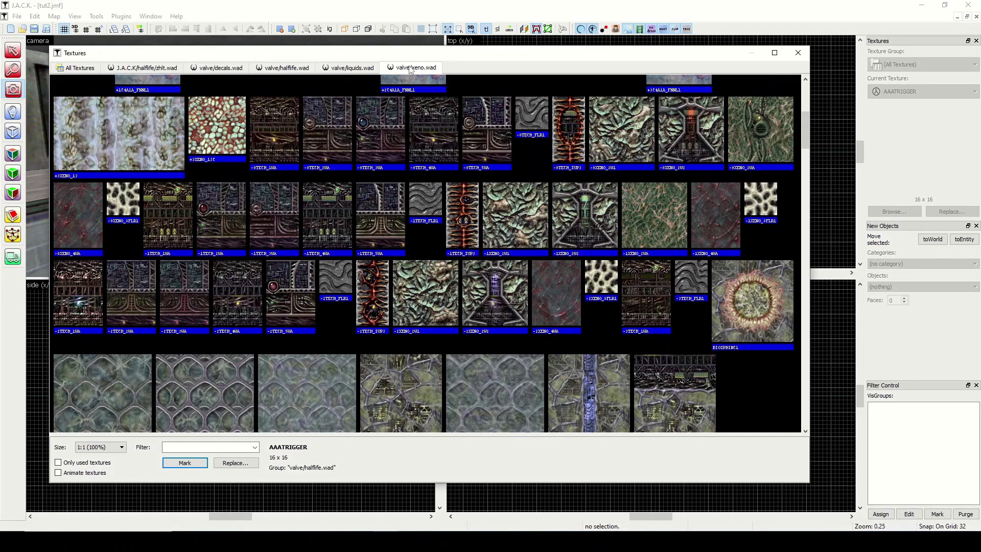
left_click_drag(805, 149, 820, 89)
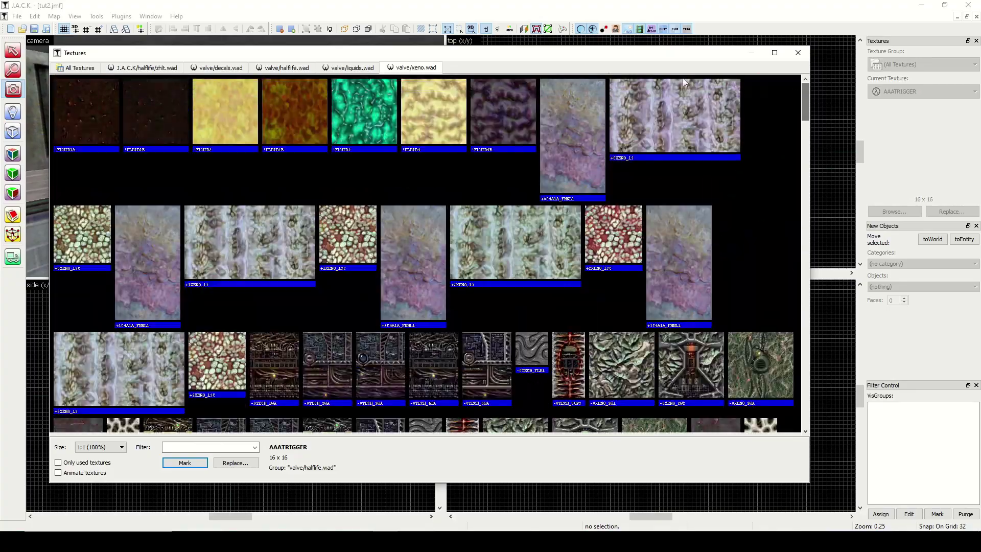
left_click(356, 70)
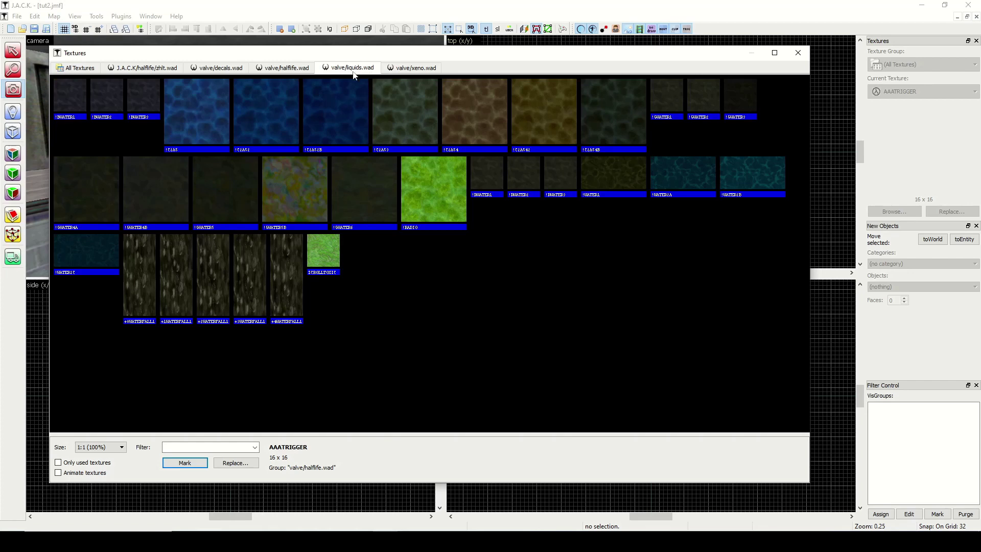
Step: Scroll through the valve/decals.wad and zhlt.wad tool textures, then return to All Textures
left_click(221, 69)
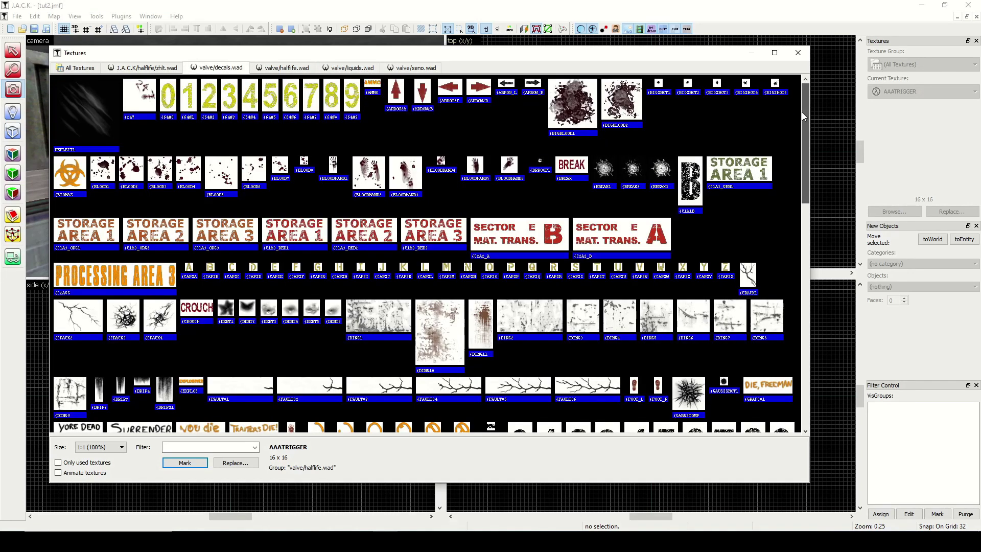
left_click_drag(802, 112, 809, 87)
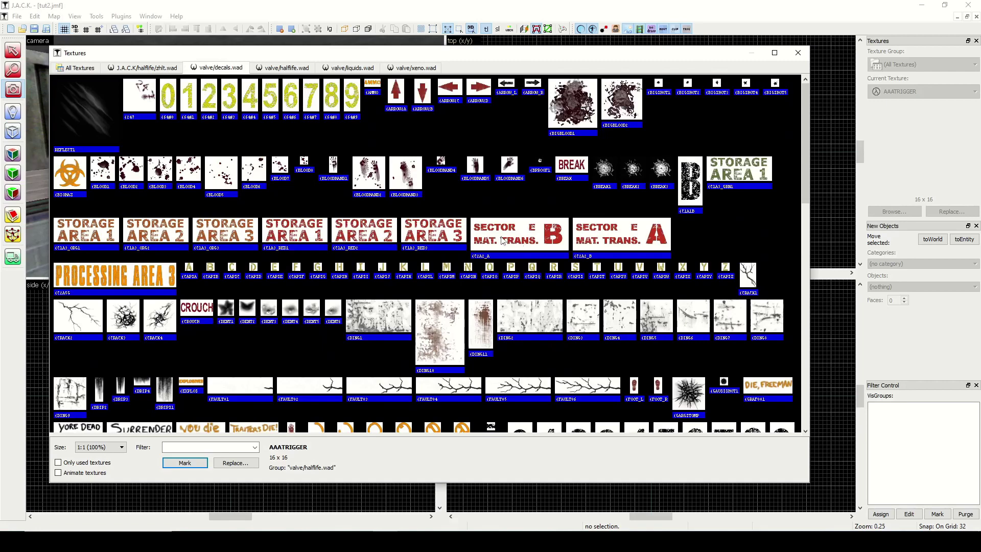
left_click_drag(807, 132, 811, 100)
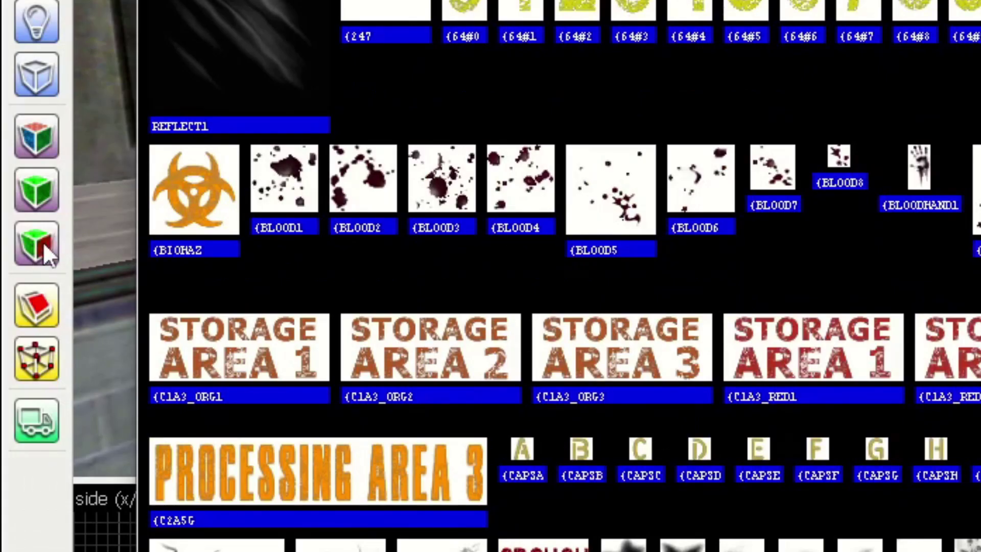
left_click(147, 72)
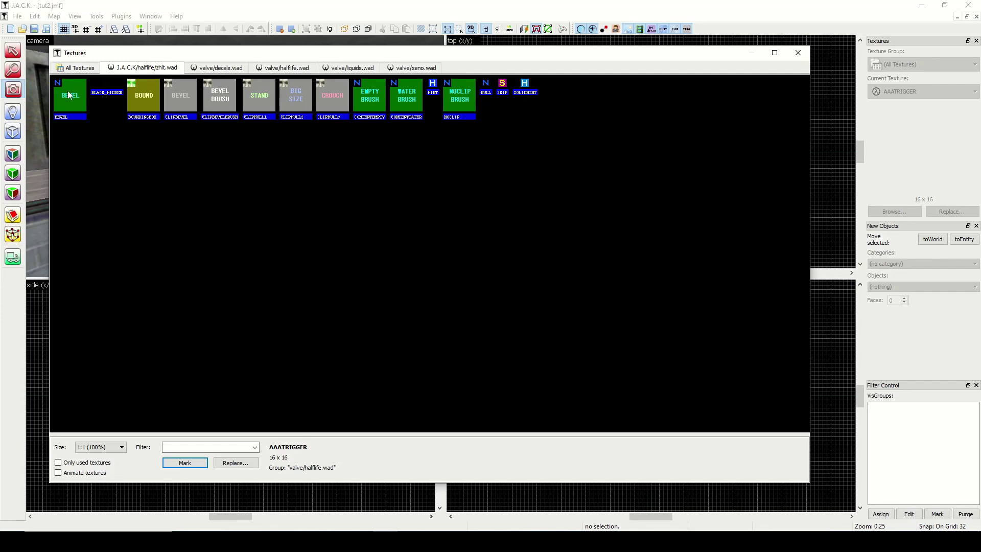
left_click(75, 67)
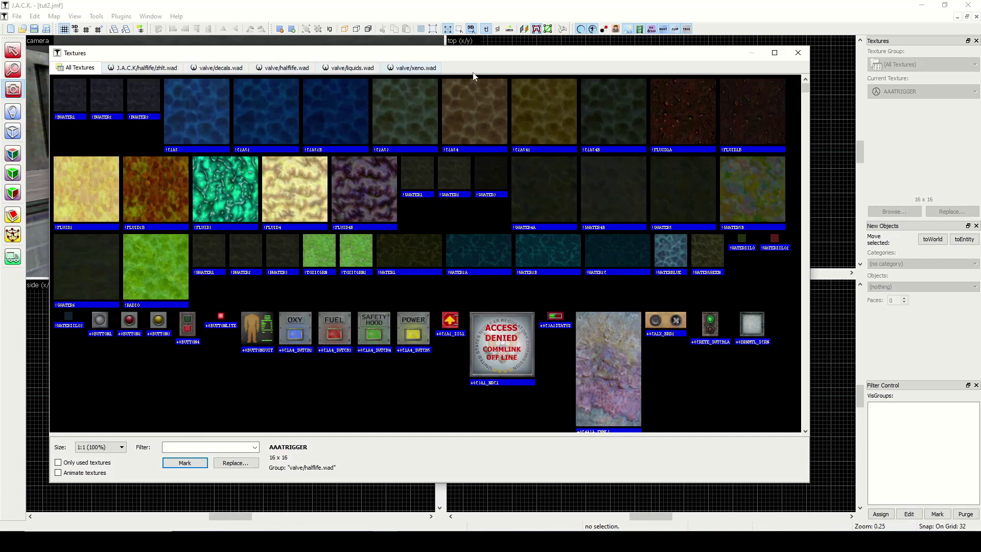
Step: Close the Textures browser and check the Half-Life profile's texture WADs in Options, cancelling
left_click(798, 52)
left_click(96, 16)
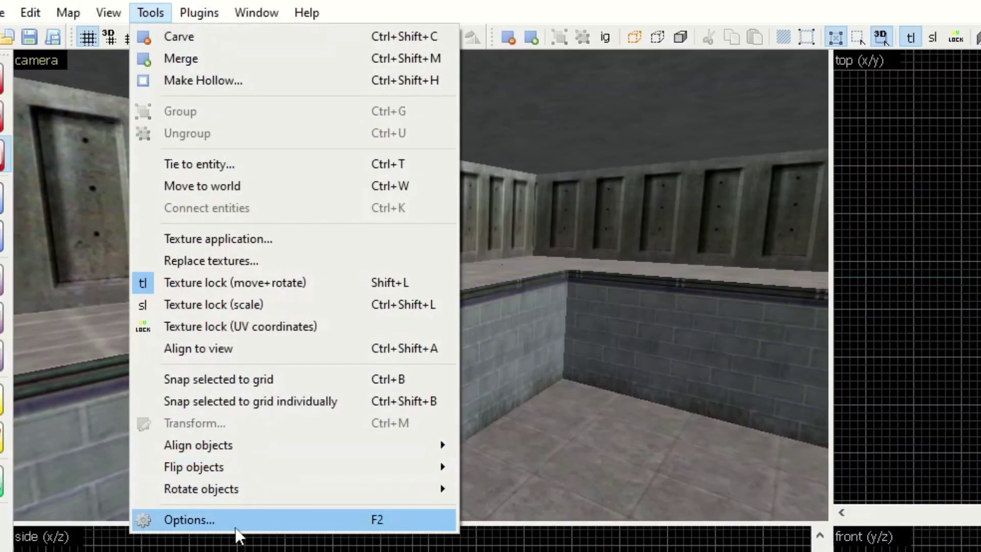
left_click(235, 527)
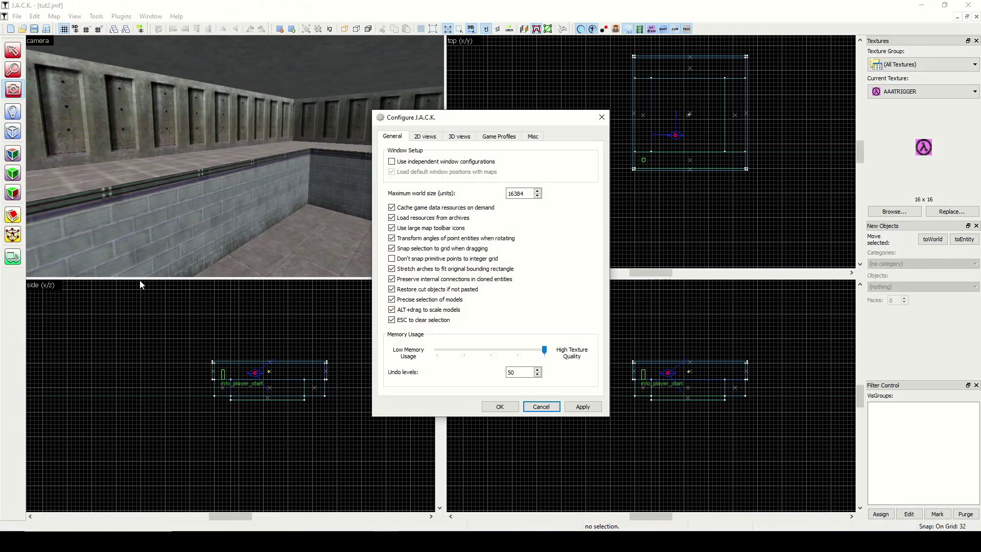
left_click(496, 136)
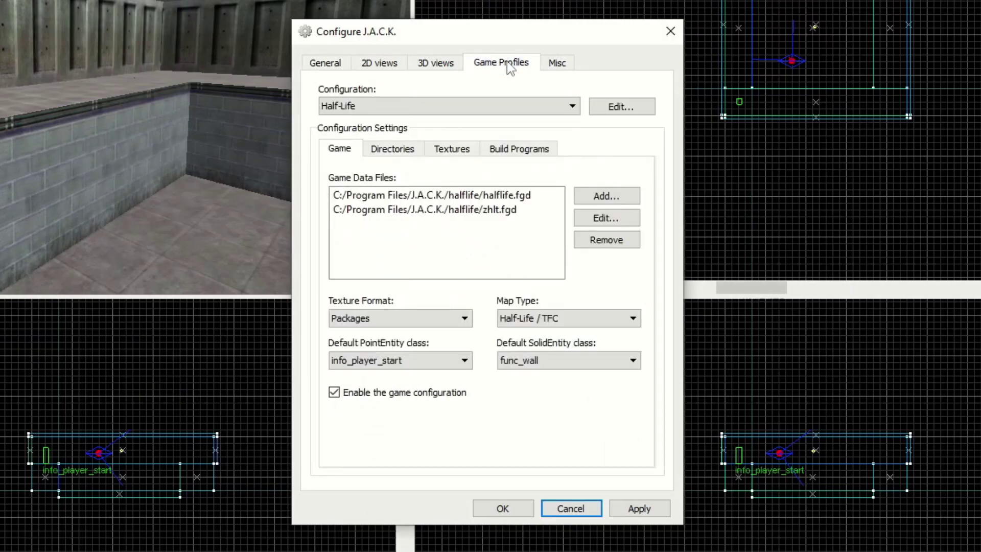
left_click(452, 148)
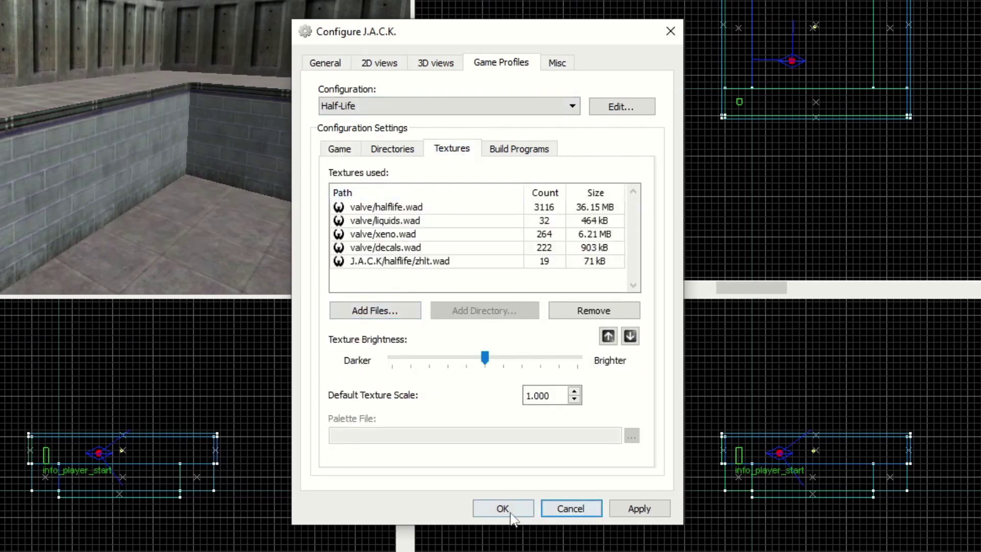
left_click(570, 509)
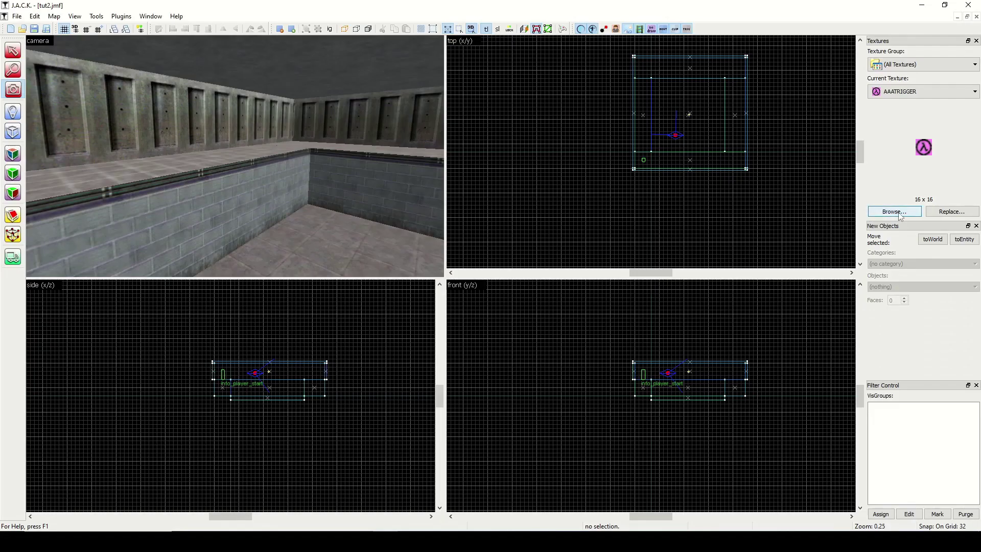
Step: Reopen the Textures browser on All Textures and scroll through the grid
left_click(900, 215)
left_click(86, 75)
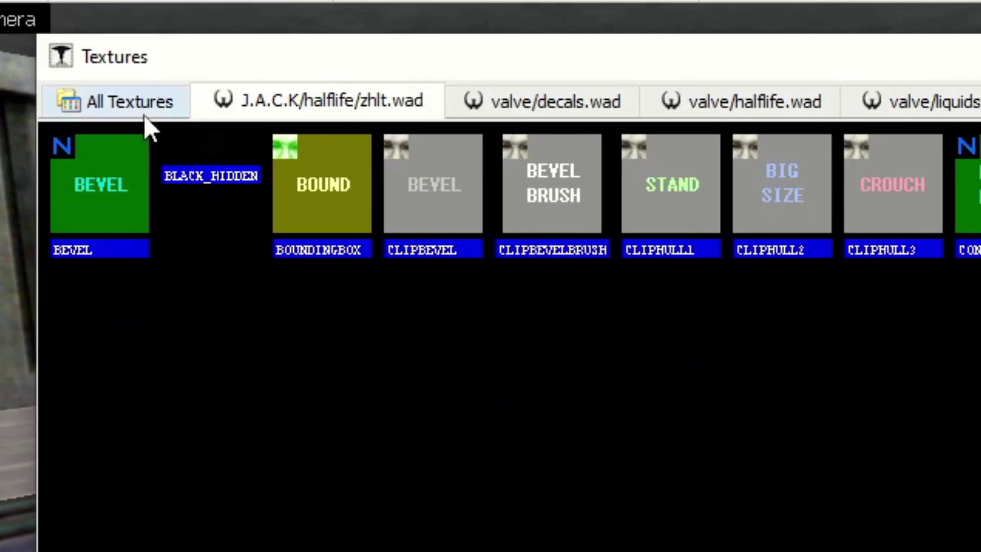
left_click(78, 72)
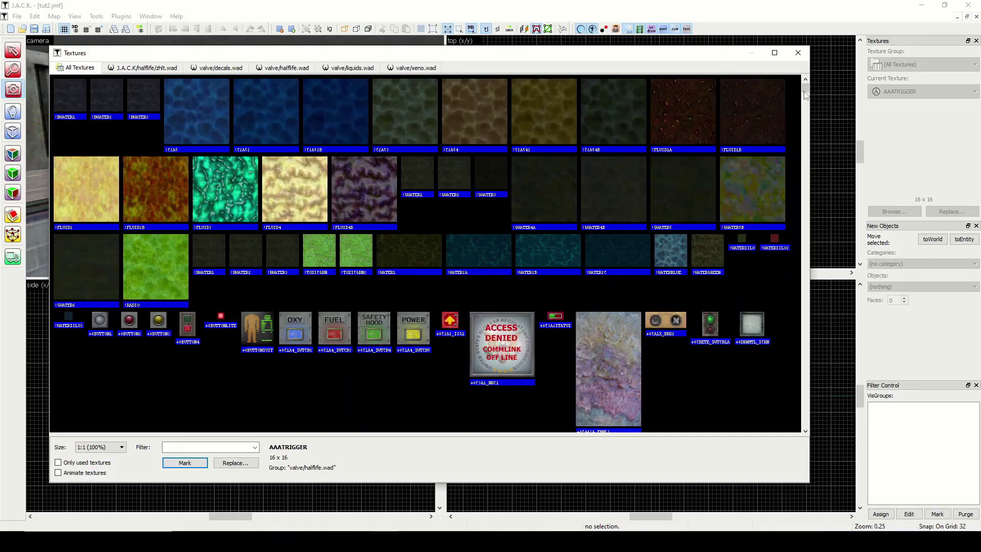
mouse_move(806, 96)
left_mouse_down()
mouse_move(817, 122)
mouse_move(816, 89)
left_mouse_up()
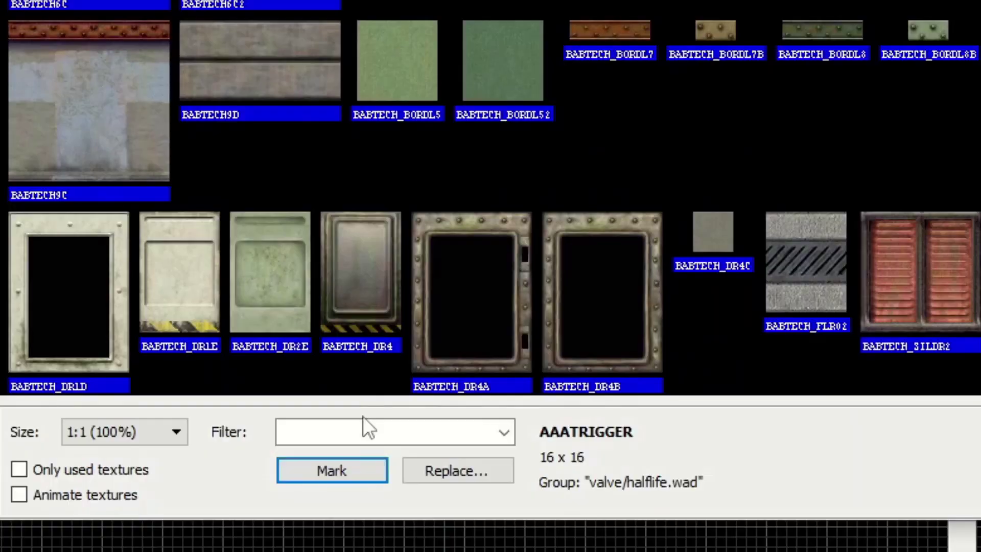
Step: Filter the textures by 'Babtech' and scroll the results
type("B")
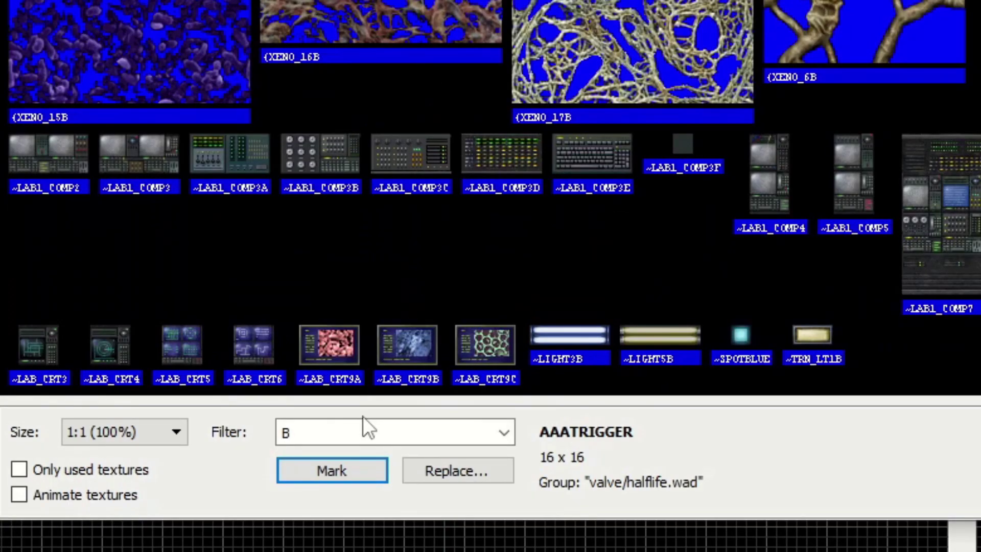
type("abtech")
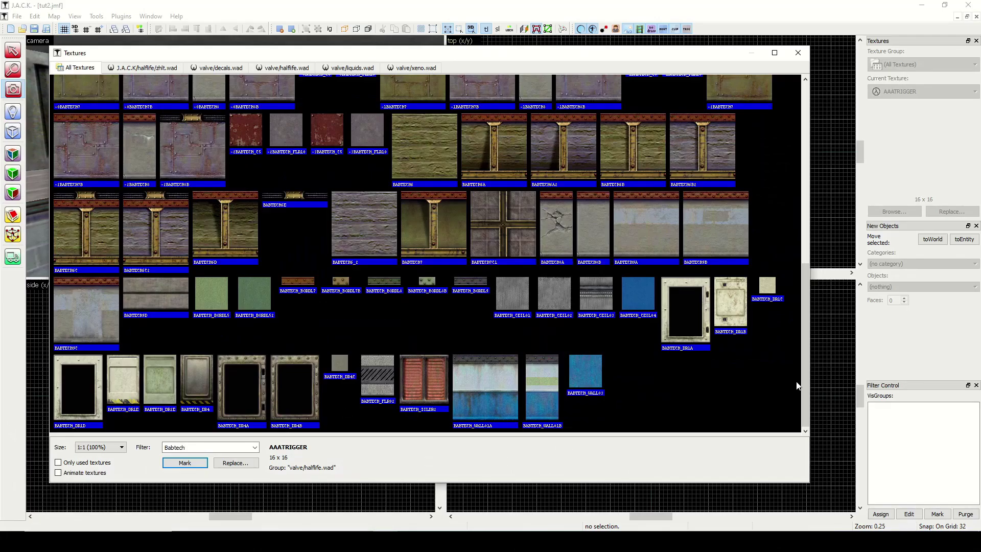
left_click_drag(803, 353, 802, 131)
mouse_move(816, 164)
left_mouse_down()
mouse_move(812, 195)
mouse_move(805, 169)
left_mouse_up()
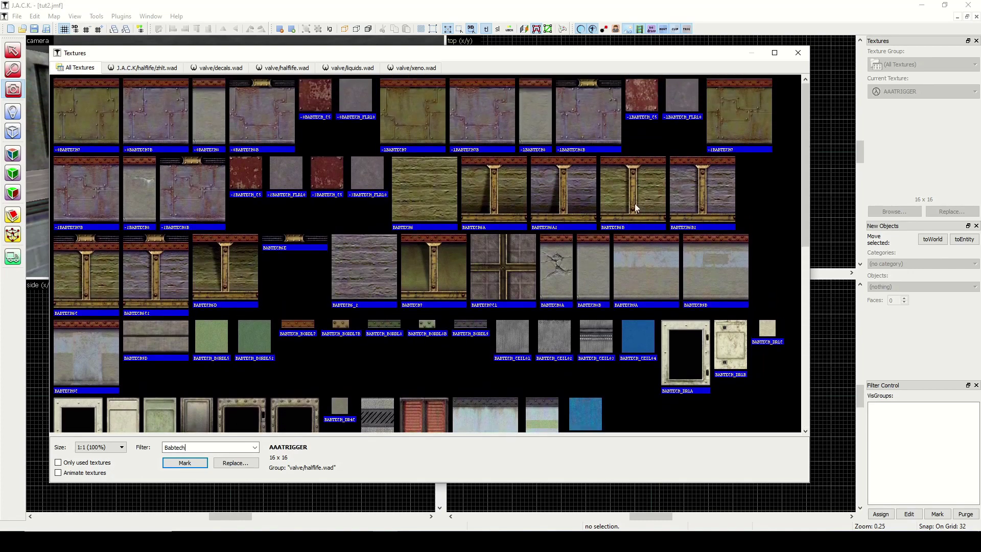
Step: Change the filter to 'c1a0', then broaden it to 'c1a' and scroll the results
double_click(212, 447)
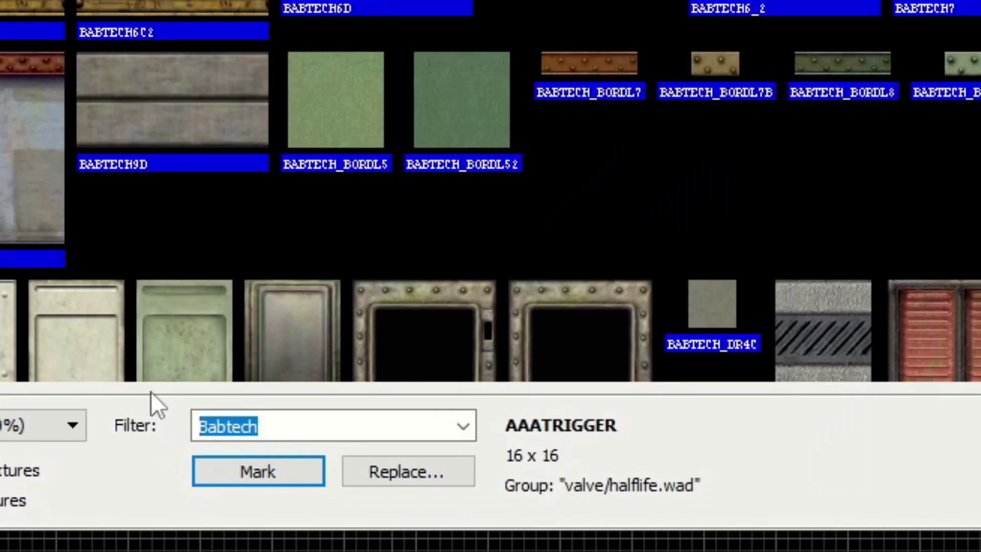
type("c1a")
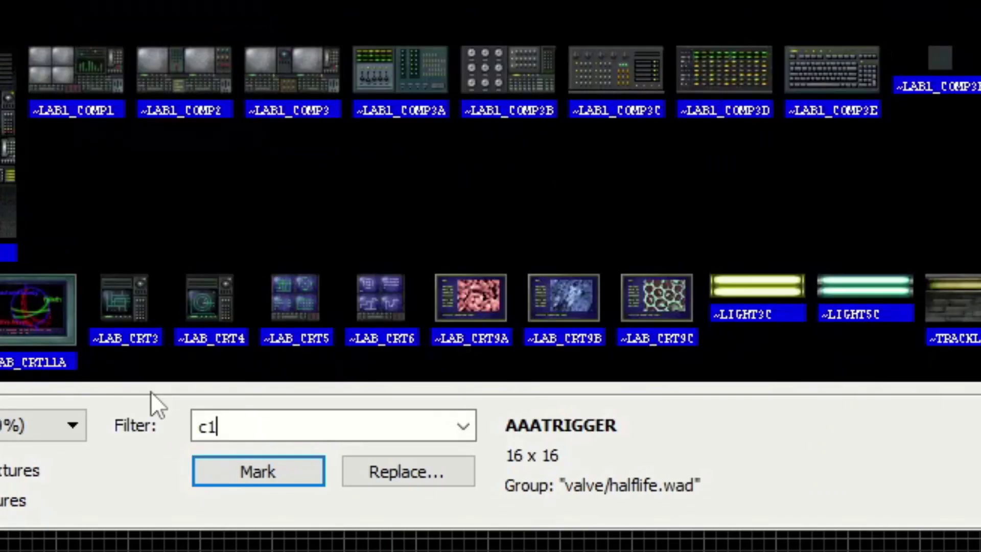
type("0")
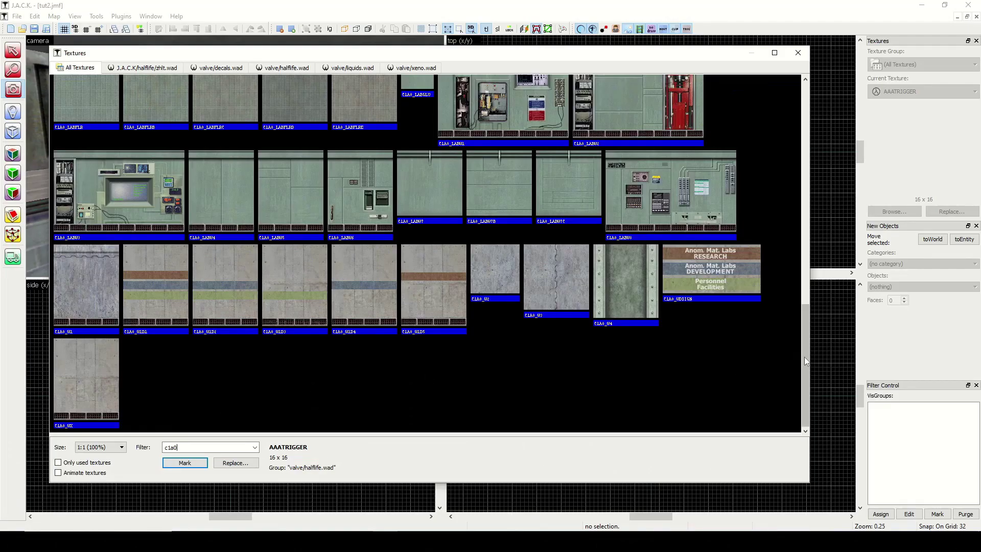
left_click_drag(804, 356, 816, 301)
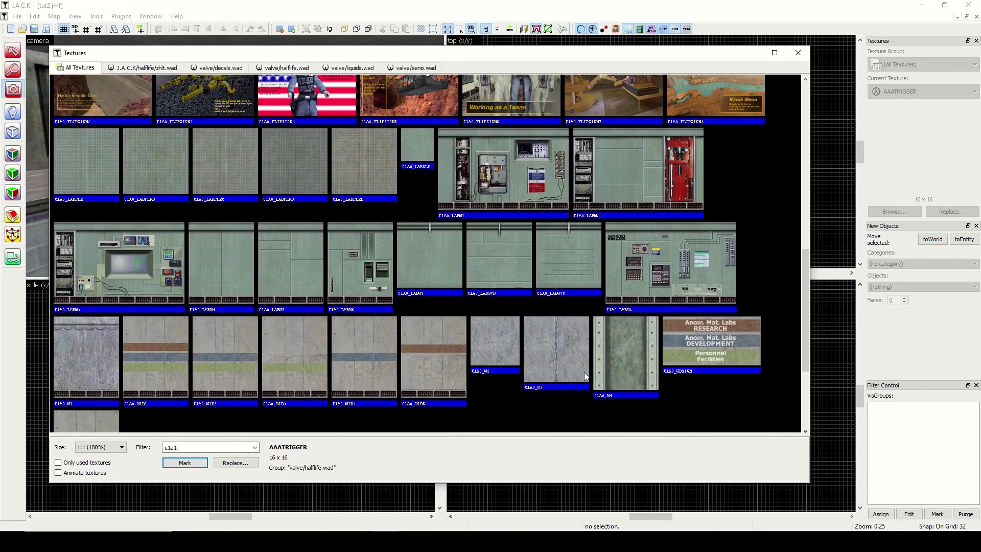
scroll(584, 372, "down", 3)
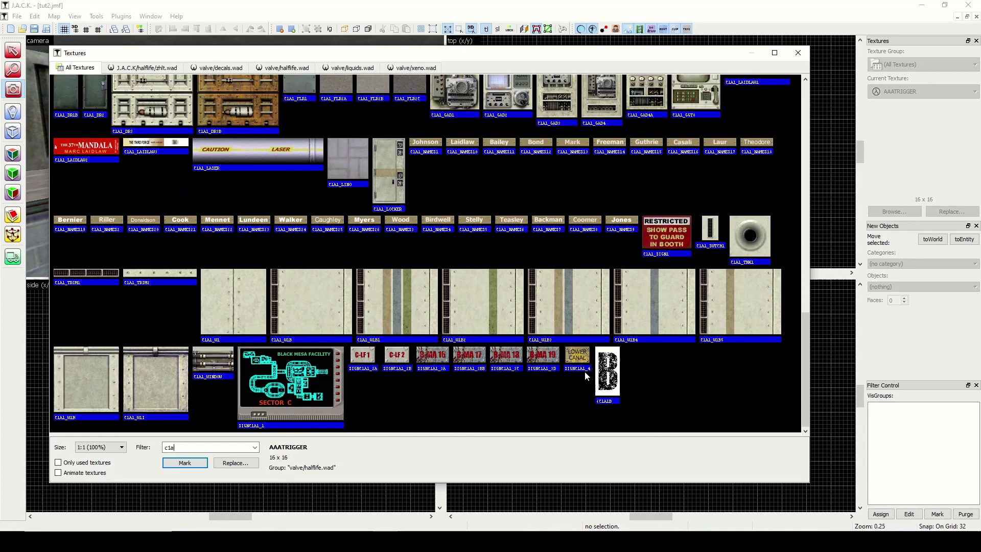
key("BackSpace")
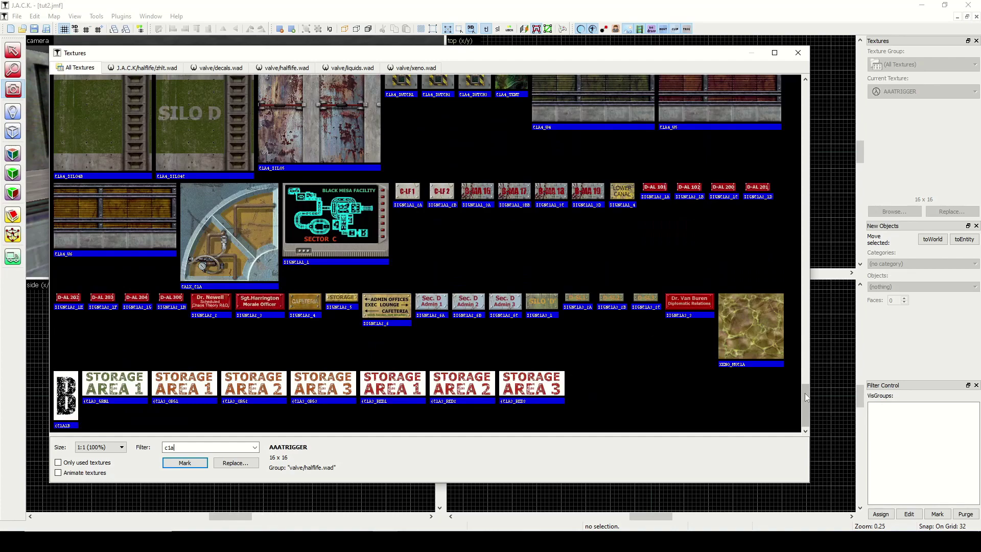
left_click_drag(806, 404, 817, 284)
Step: Filter the textures by 'c2a', then by 'crete', scrolling each result
key("BackSpace")
key("BackSpace")
type("2a")
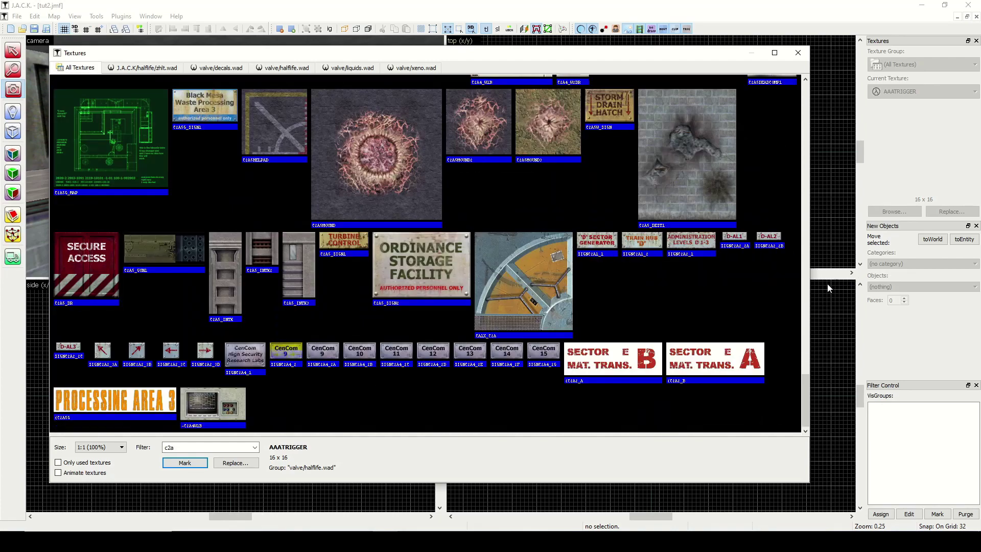
left_click_drag(807, 389, 812, 263)
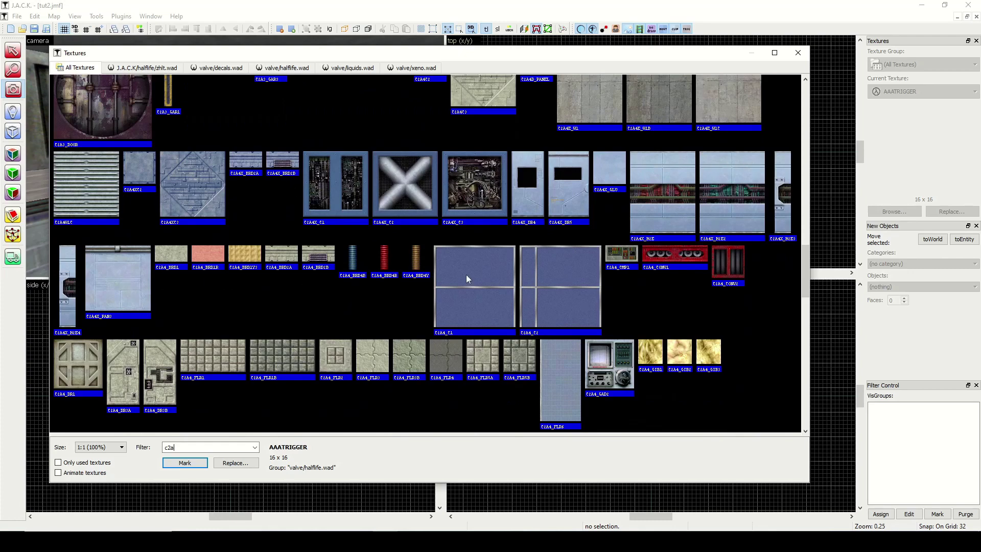
key("ctrl+a")
type("crete")
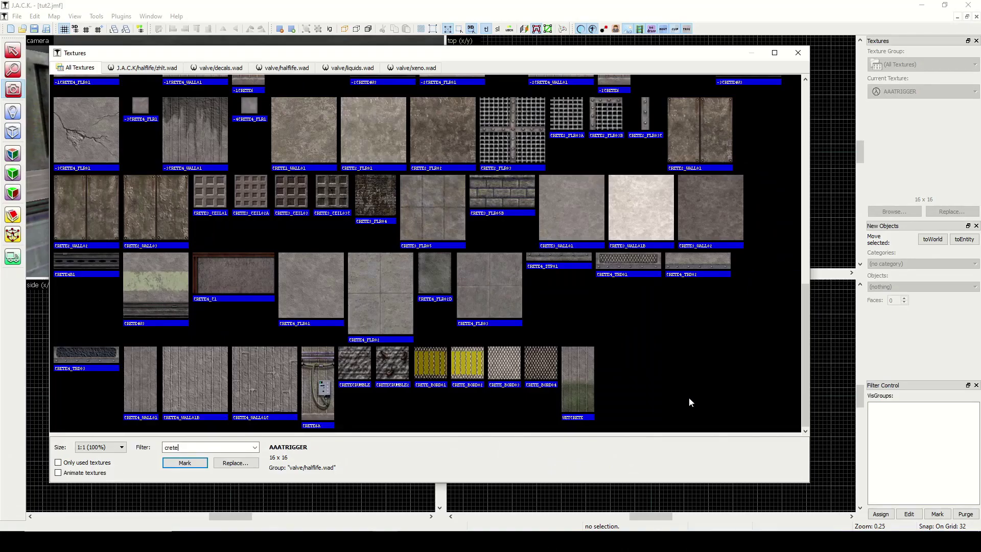
left_click_drag(804, 351, 814, 132)
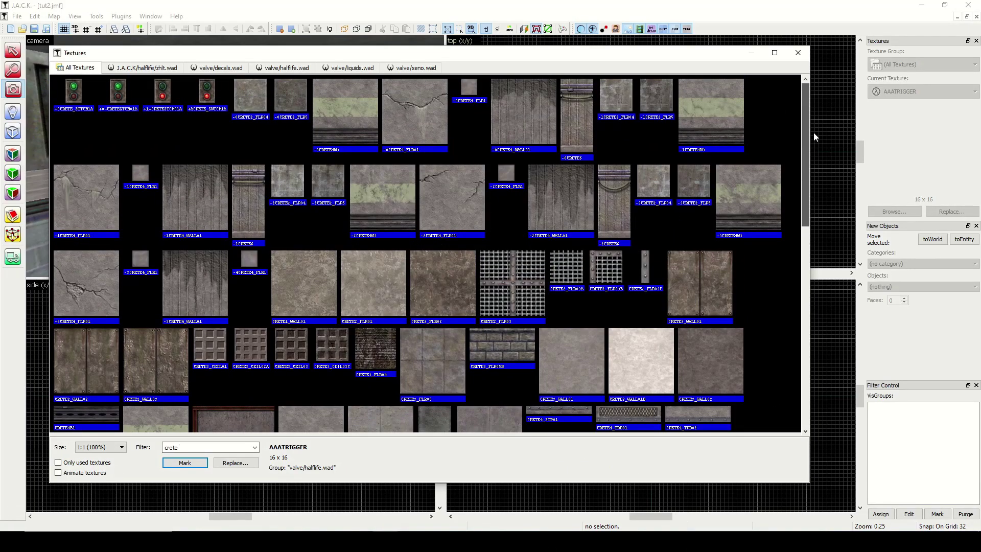
left_click_drag(813, 132, 820, 234)
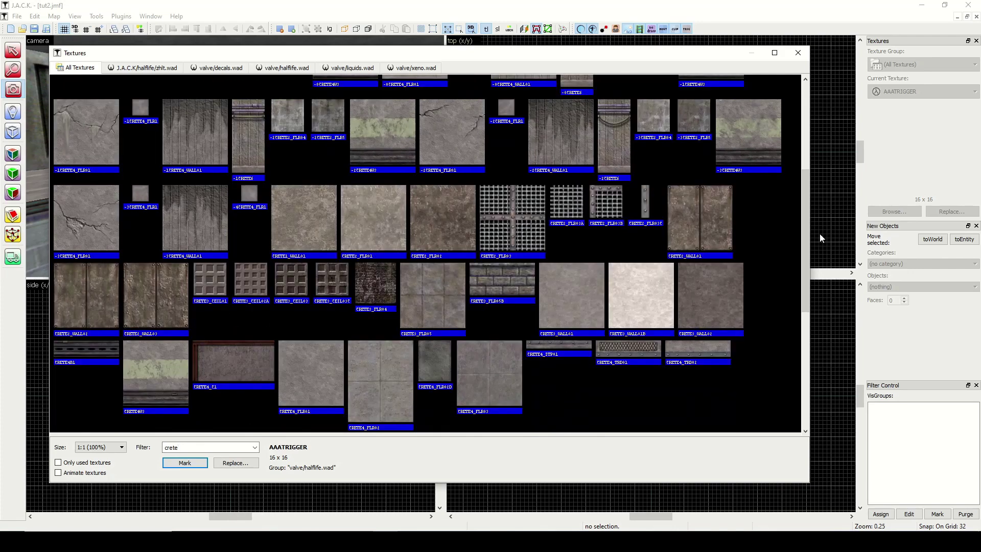
Step: Filter by 'fifties', then by 'generic', browsing each set
key("BackSpace")
key("BackSpace")
key("BackSpace")
type("fifties")
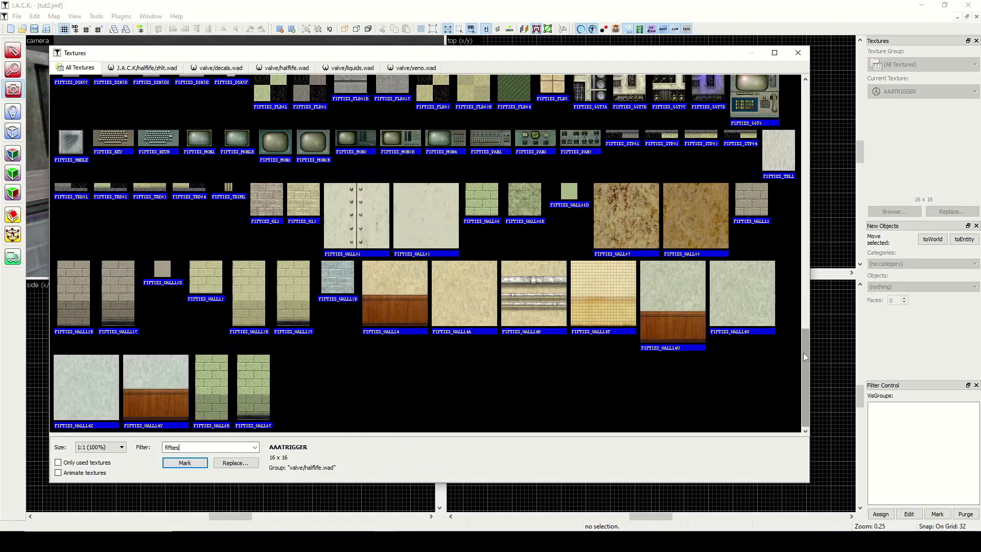
left_click_drag(804, 352, 832, 180)
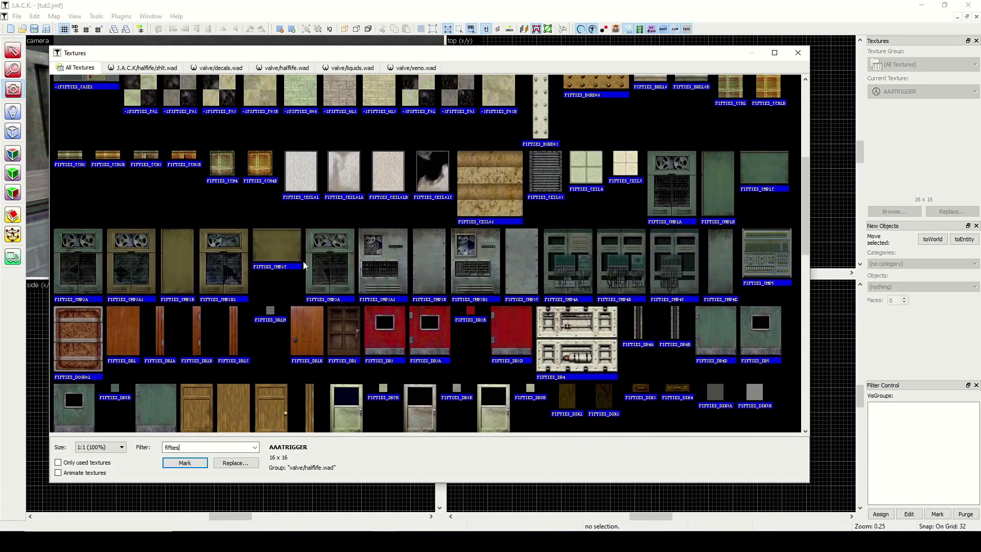
left_click_drag(806, 276, 805, 448)
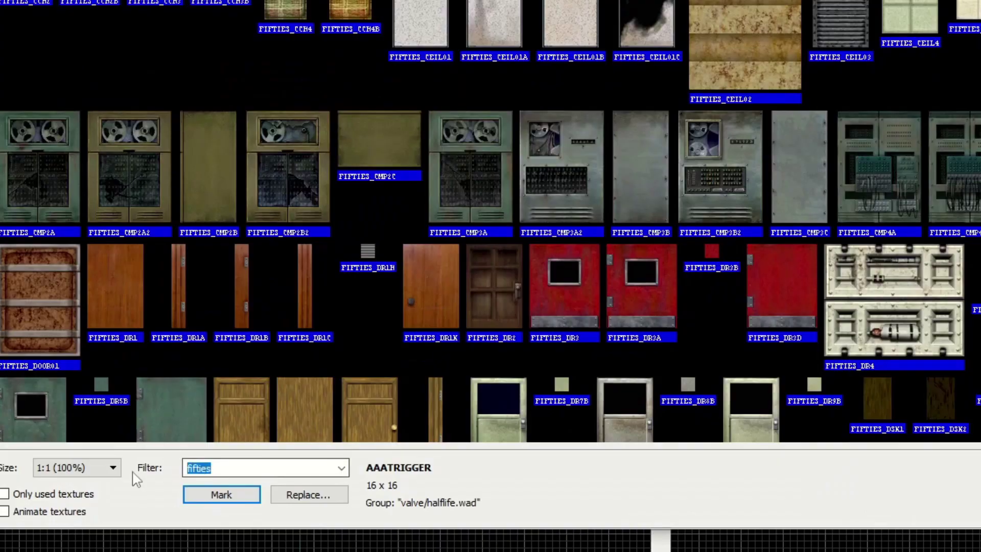
type("generic")
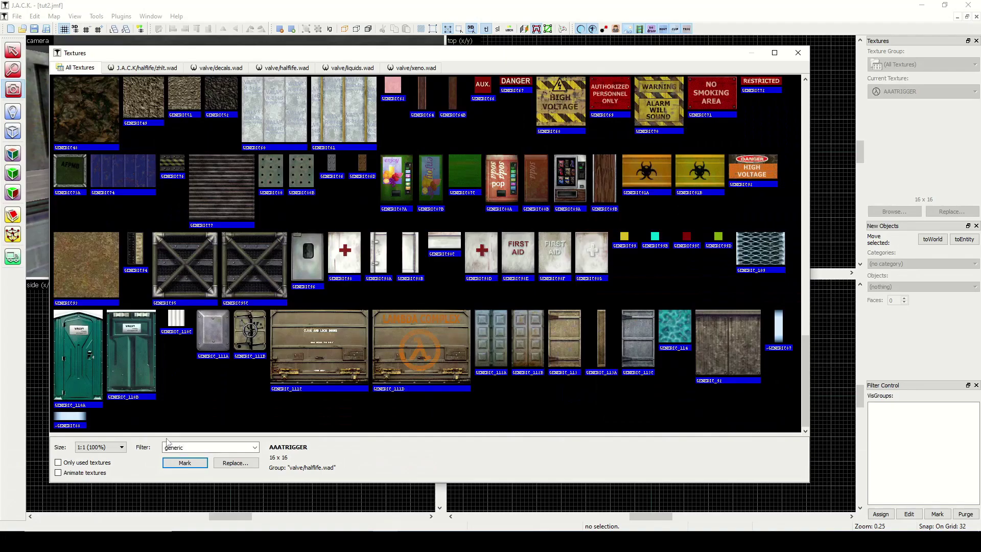
left_click_drag(802, 359, 796, 329)
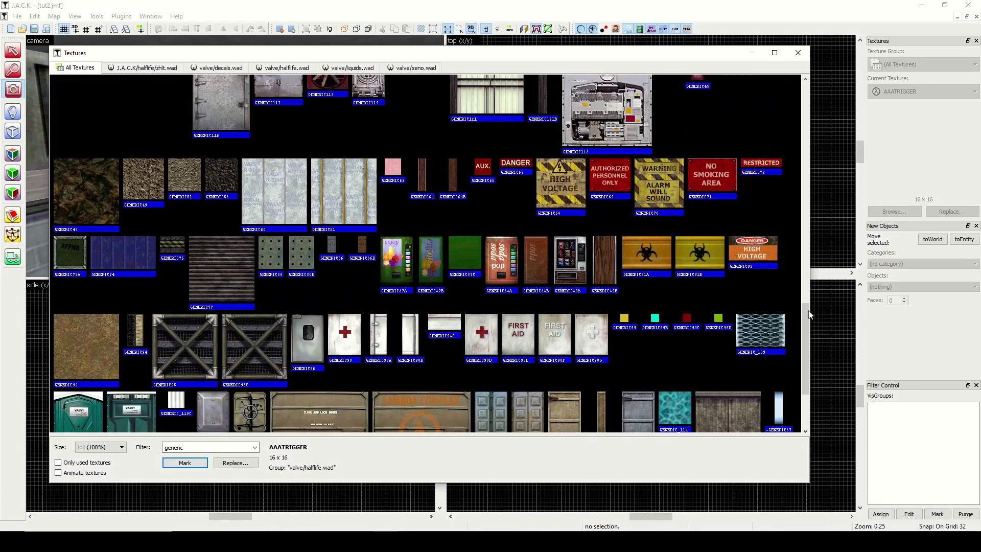
left_click_drag(804, 313, 815, 115)
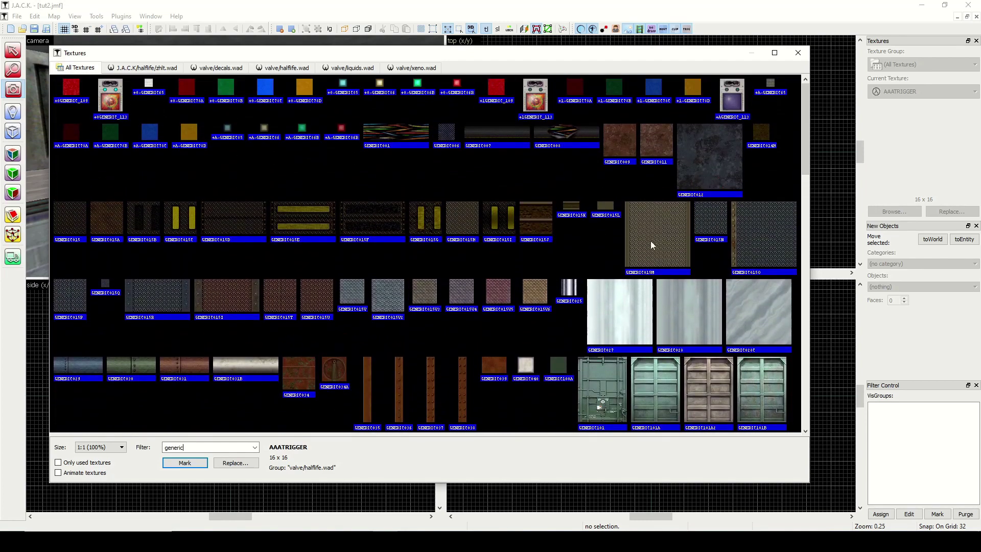
left_click_drag(810, 179, 802, 357)
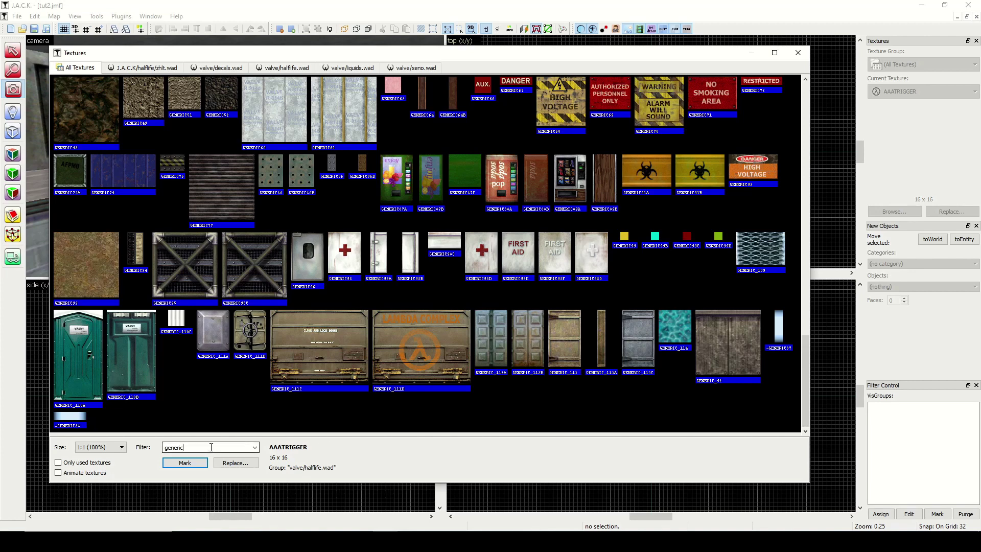
left_click_drag(185, 448, 144, 453)
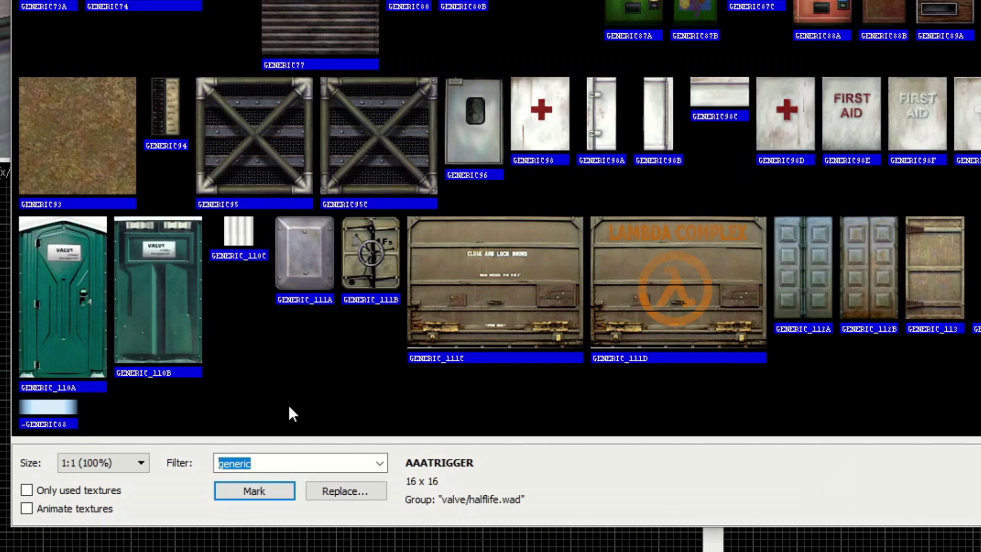
Step: Filter by 'LAB' and scroll through the lab textures
type("LAB")
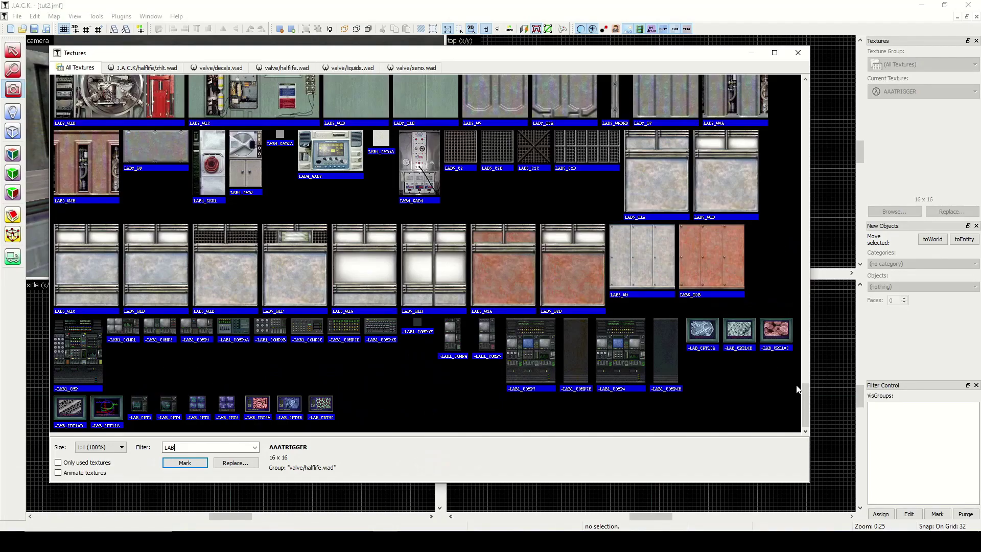
left_click_drag(805, 404, 817, 421)
double_click(180, 446)
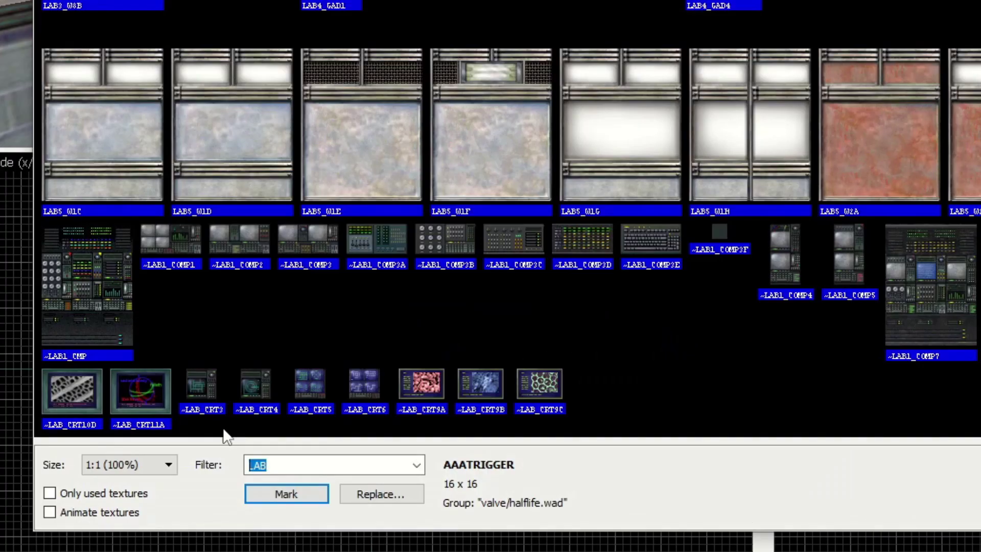
Step: Filter the textures by 'out' and scroll the OUT textures
type("out")
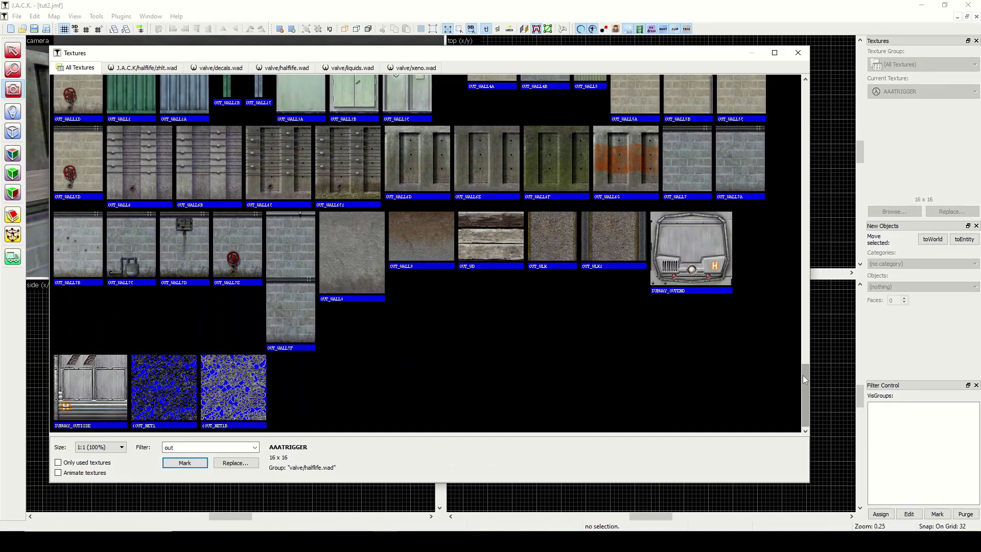
left_click_drag(803, 379, 821, 240)
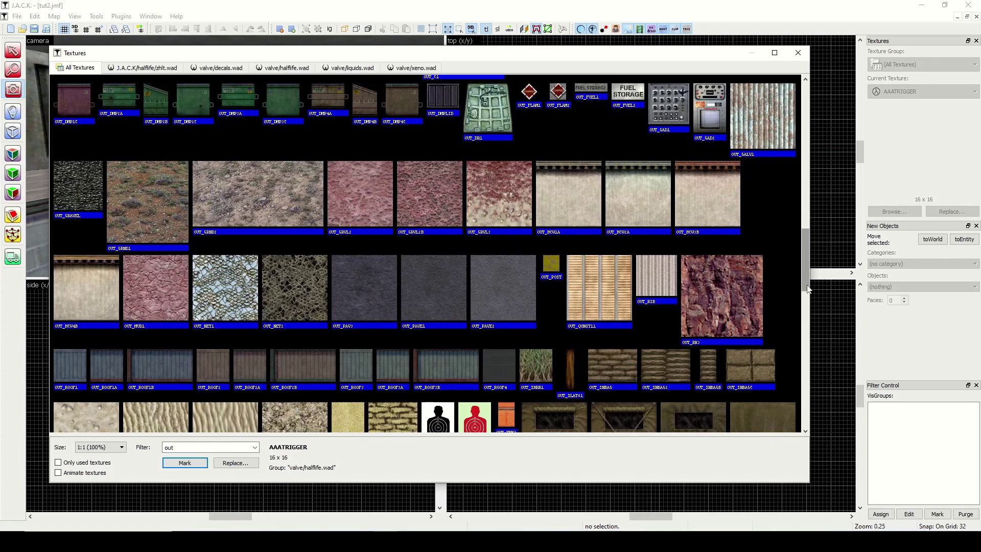
left_click_drag(807, 261, 805, 152)
Step: Change the filter to 'sign', then 'silo', then 'tech', browsing each set
double_click(168, 447)
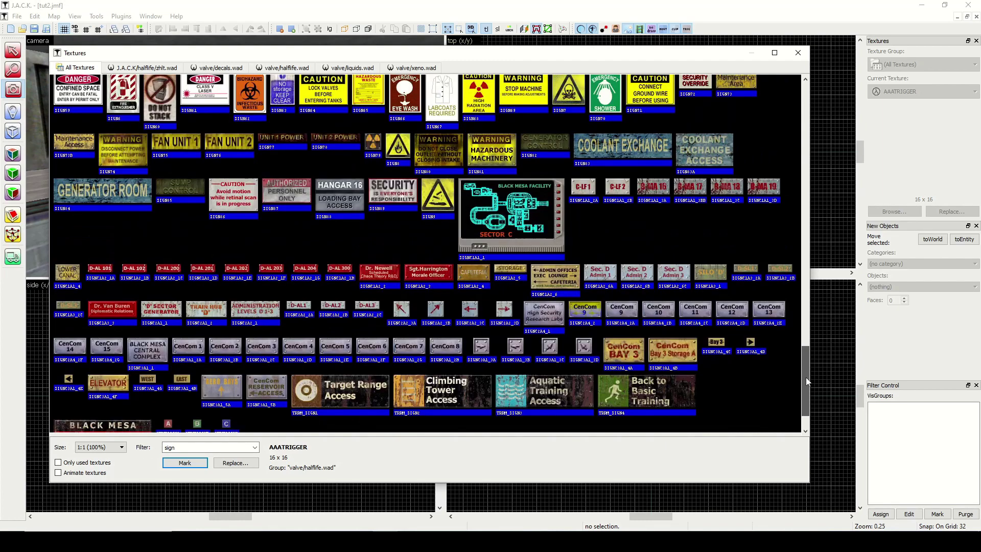
left_click_drag(808, 372, 817, 404)
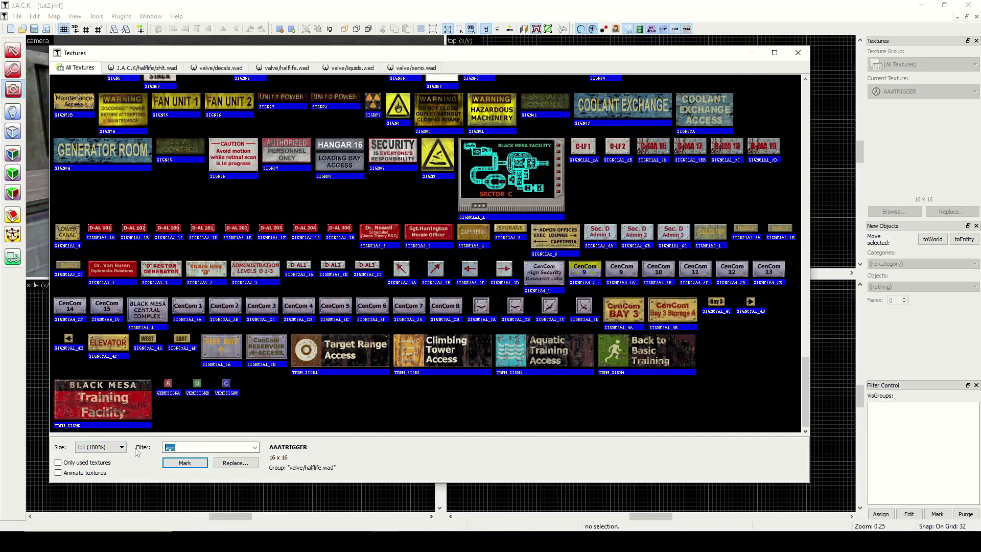
type("s")
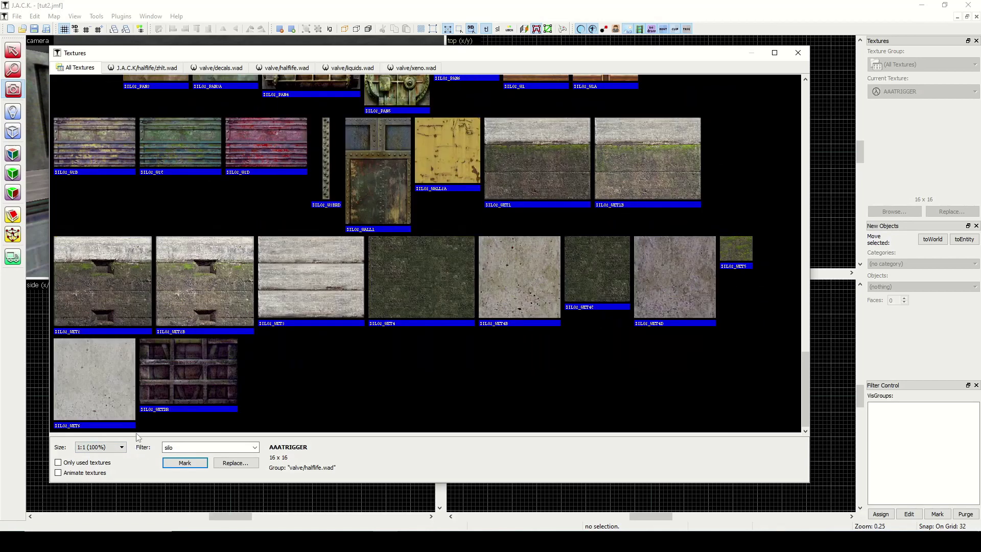
mouse_move(804, 366)
left_mouse_down()
mouse_move(787, 327)
mouse_move(790, 344)
mouse_move(804, 284)
mouse_move(784, 268)
mouse_move(817, 197)
mouse_move(823, 108)
mouse_move(812, 371)
left_mouse_up()
double_click(170, 448)
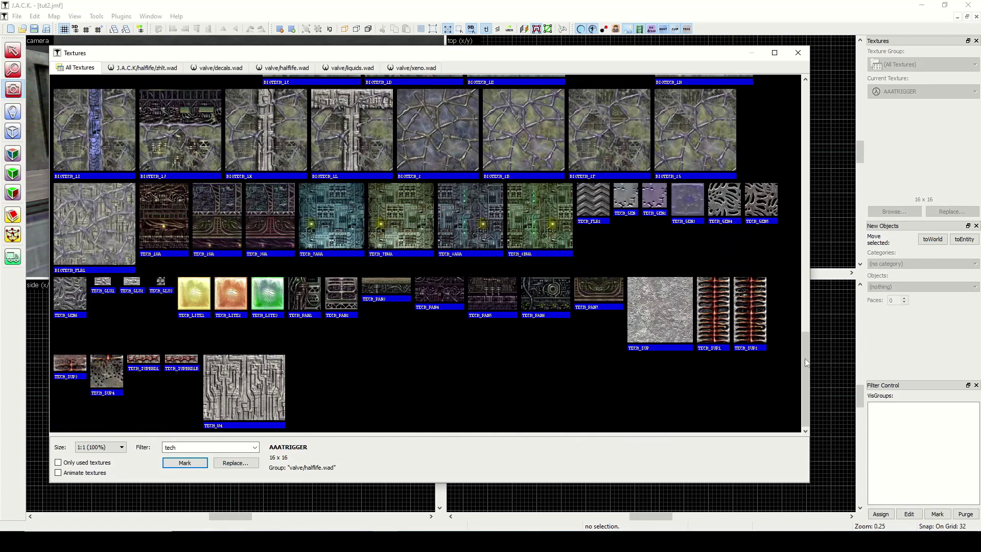
left_click_drag(804, 366, 109, 485)
double_click(170, 448)
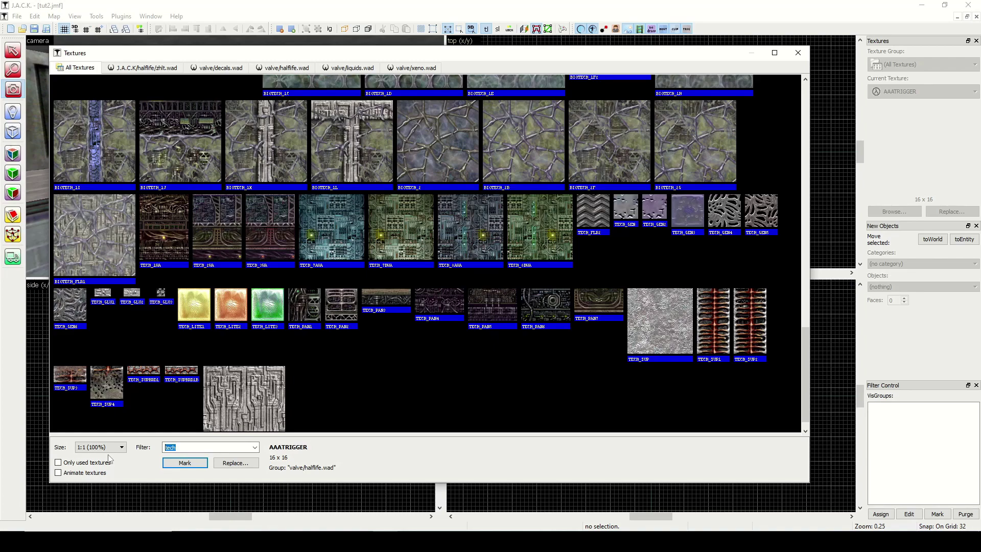
Step: Filter by 'tnnl' and inspect TNNL_FLR5B, TNNL_FLR5 and random-tile -1TNNL_RCK1
key("BackSpace")
type("tnn")
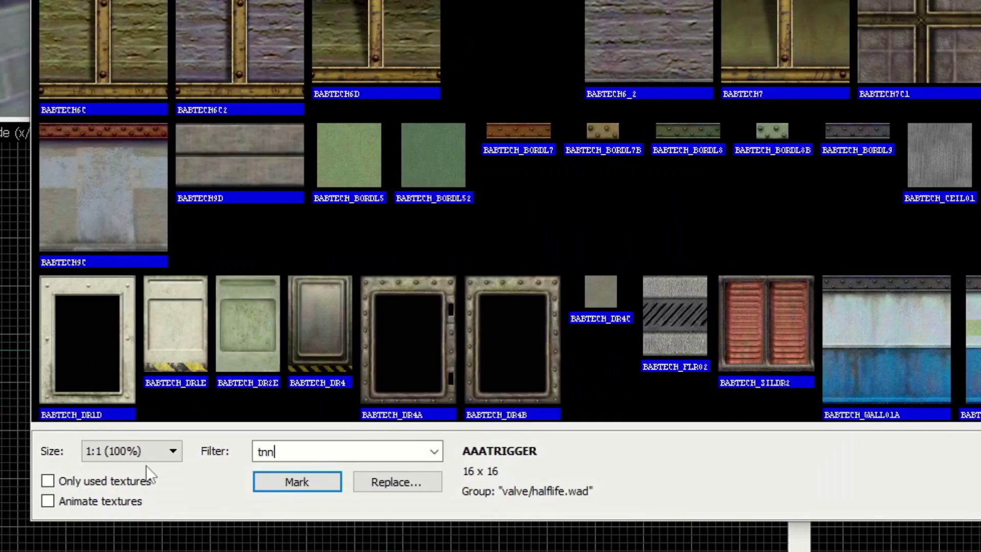
type("l")
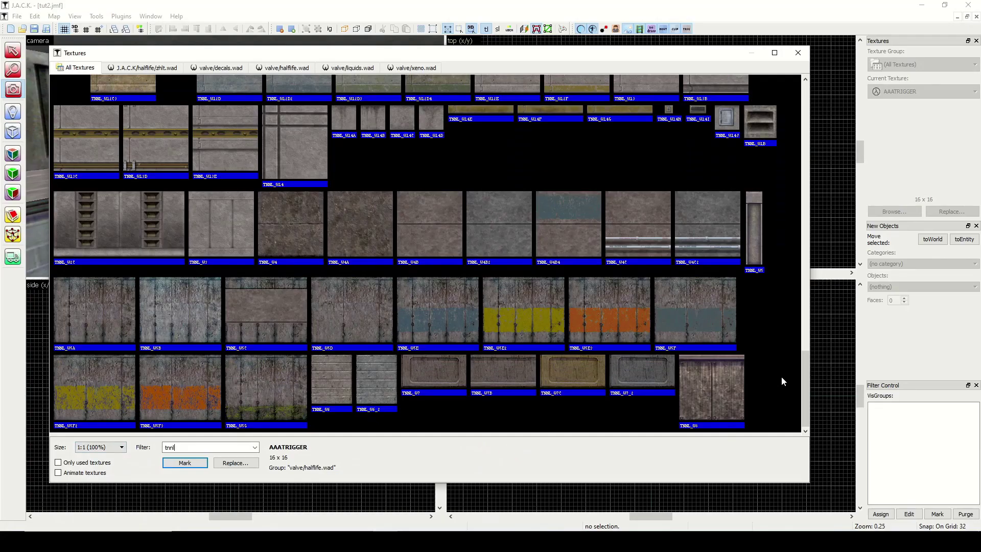
left_click_drag(804, 378, 817, 189)
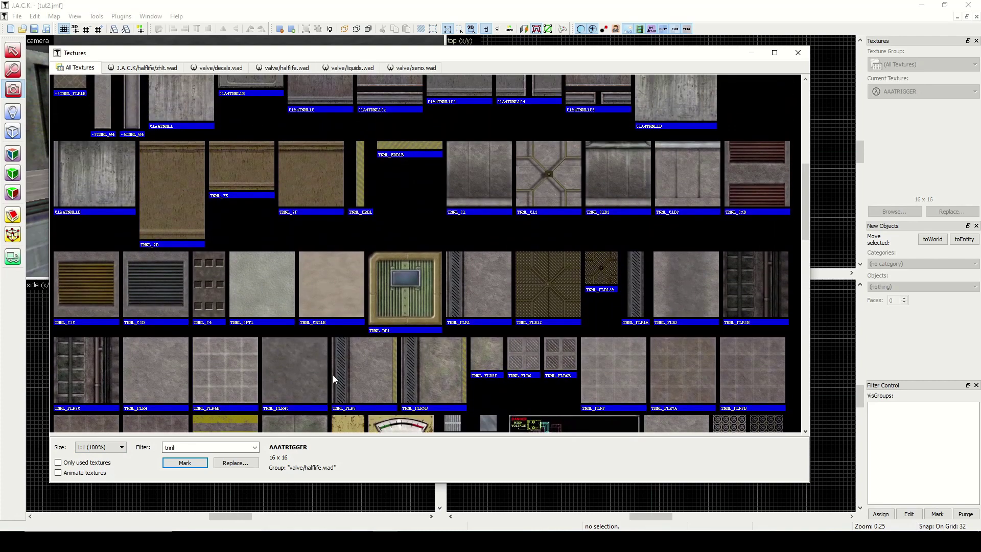
left_click(430, 373)
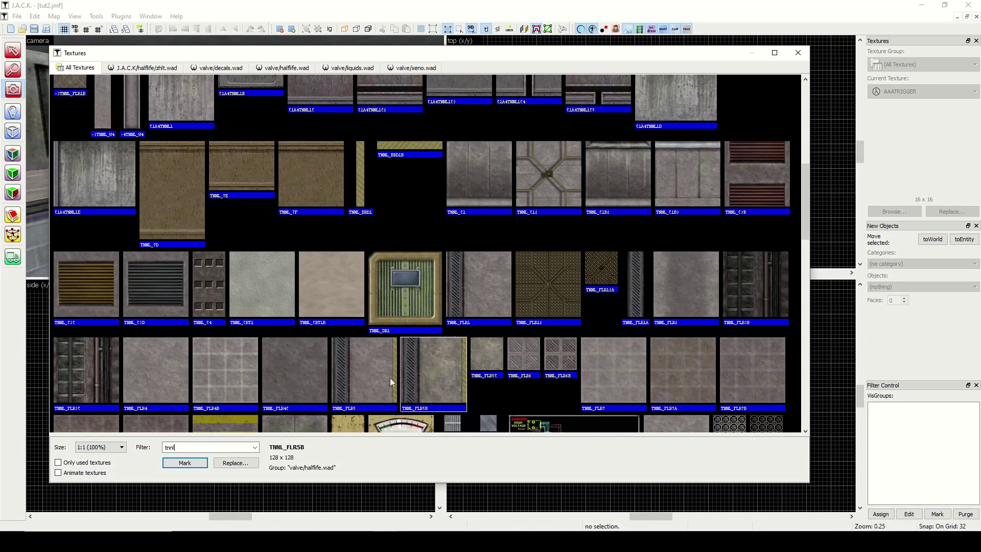
left_click(351, 379)
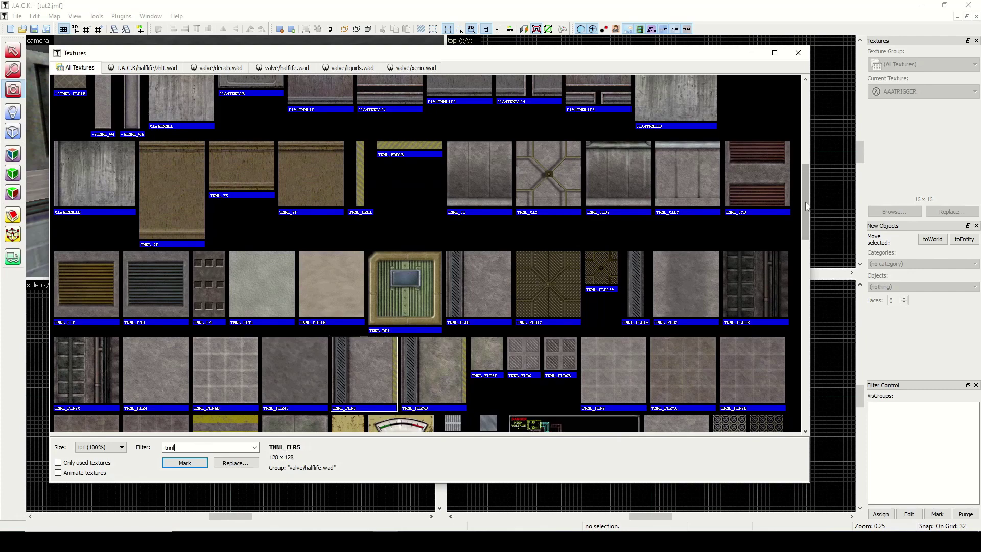
left_click_drag(807, 206, 798, 122)
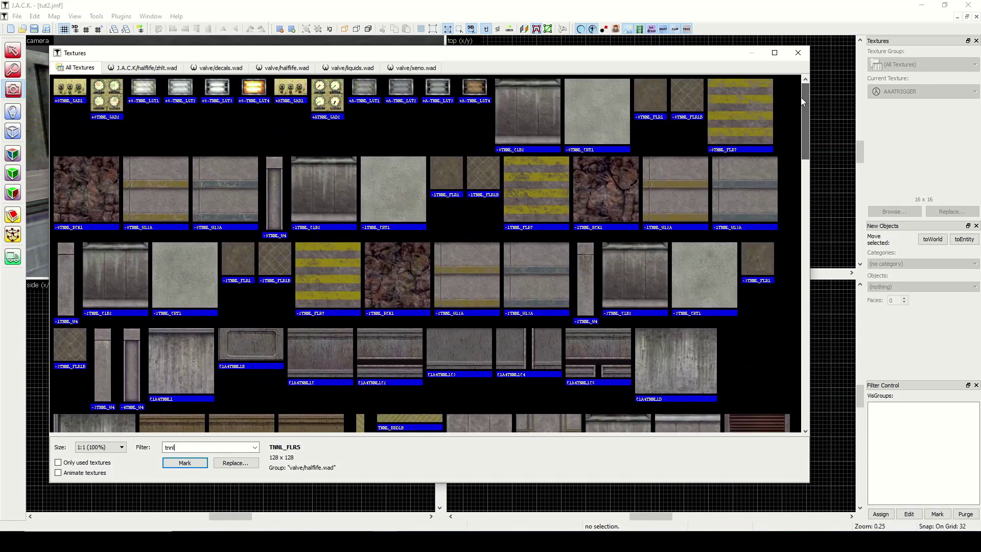
left_click(614, 192)
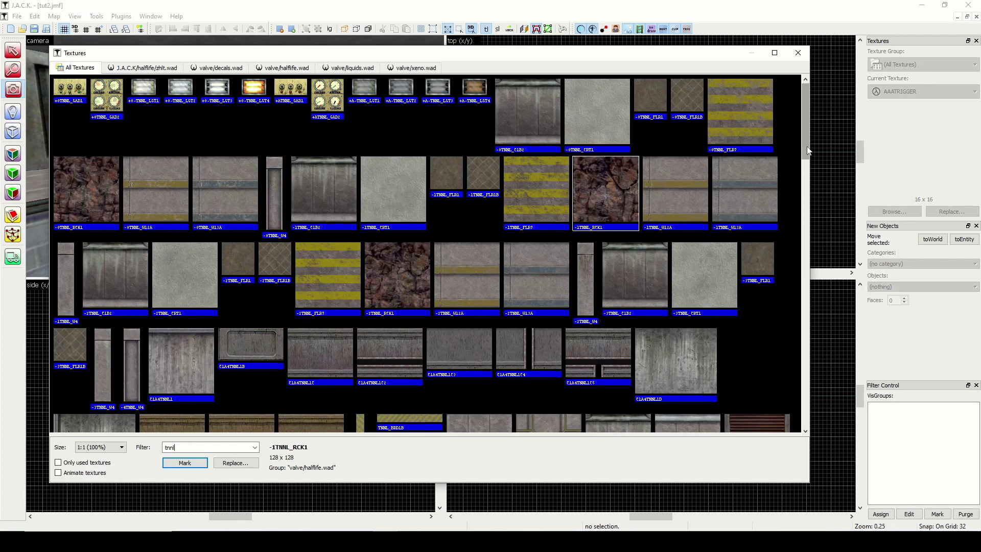
left_click_drag(805, 120, 794, 449)
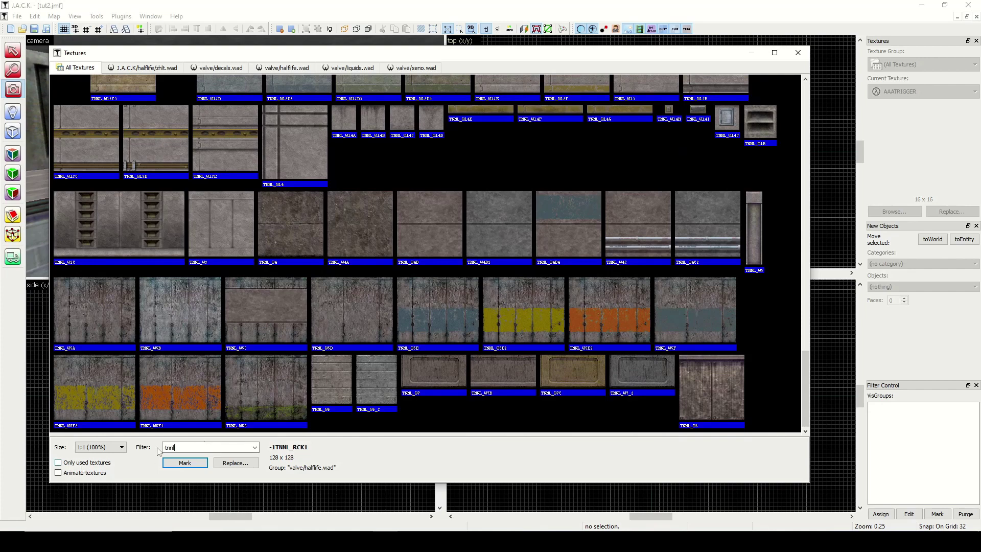
Step: Change the filter to 'crate' and scroll the results
double_click(207, 447)
type("crate")
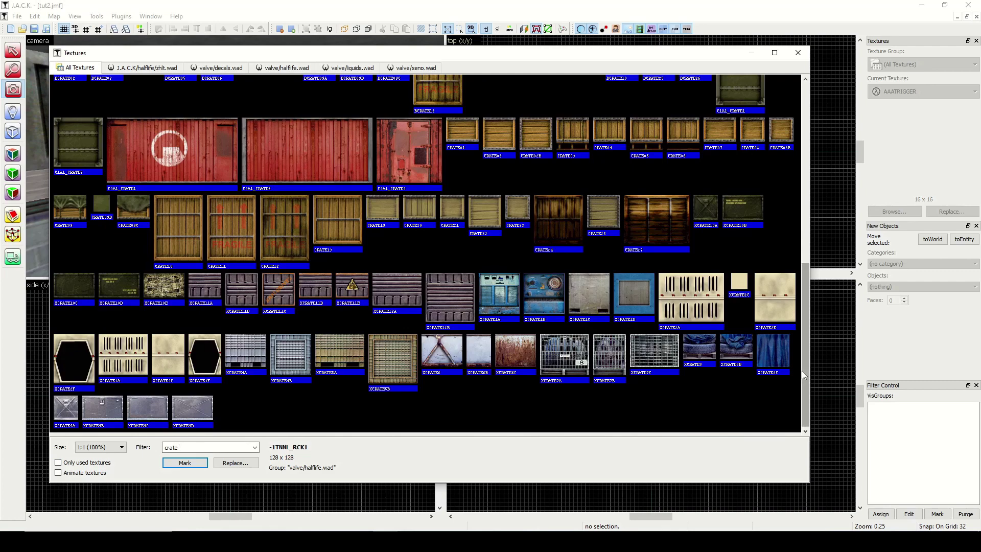
left_click_drag(801, 370, 802, 330)
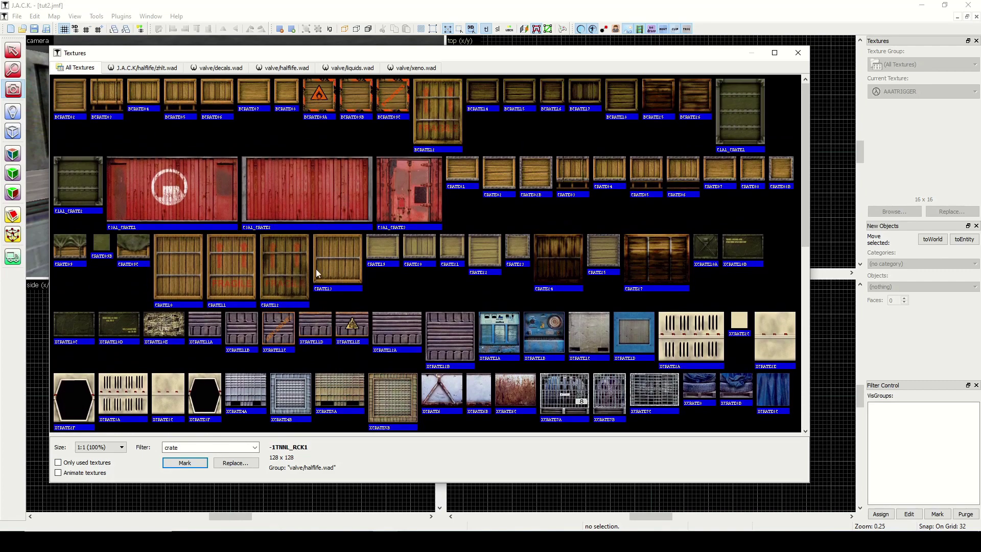
scroll(307, 189, "down", 1)
Step: Filter by 'xeno', shorten it to 'xen', and scroll the xeno textures
double_click(168, 448)
type("xeno")
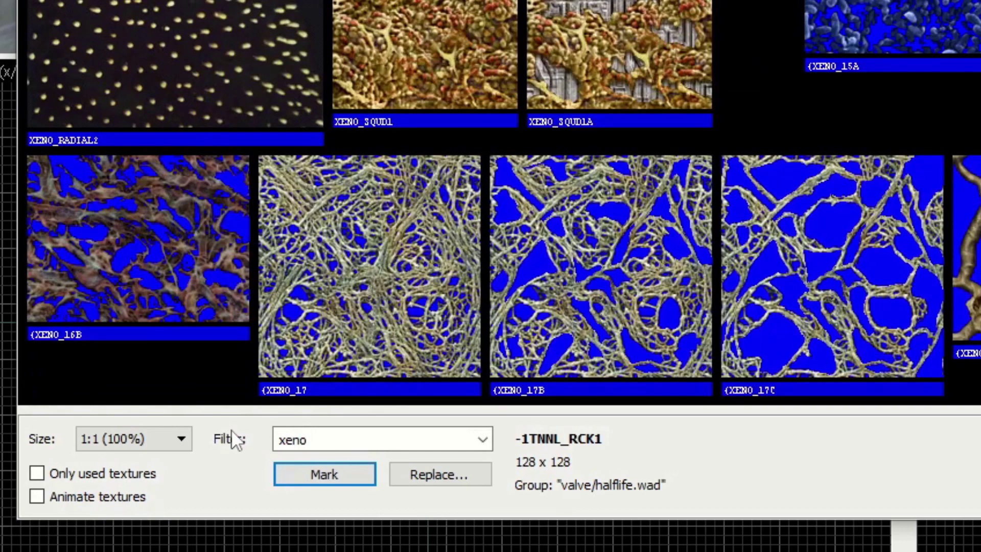
key("BackSpace")
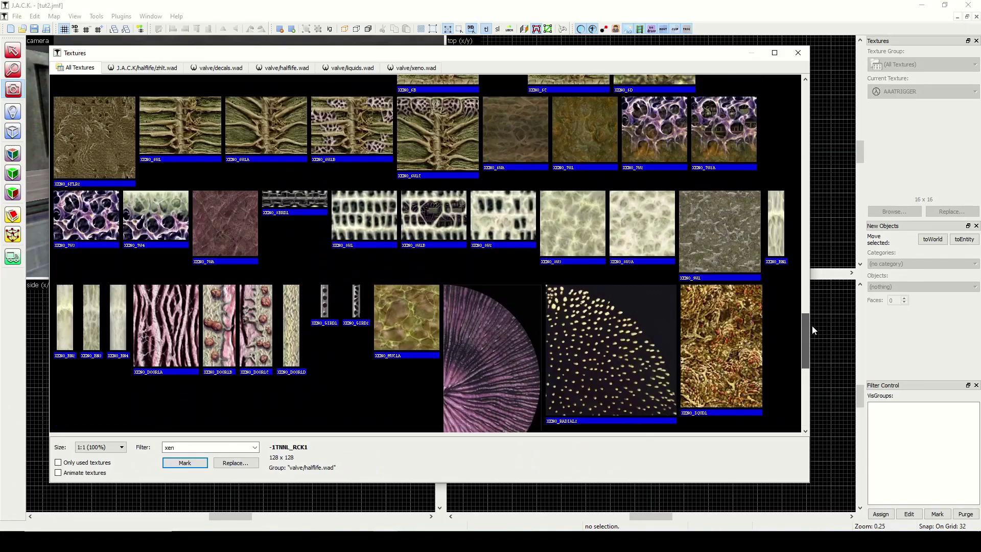
left_click_drag(811, 326, 817, 88)
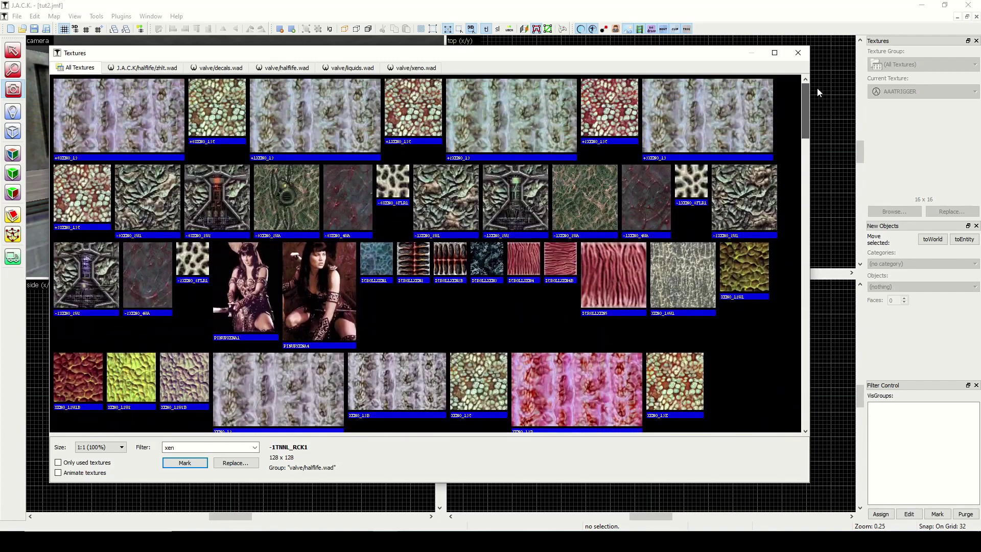
left_click_drag(805, 103, 806, 399)
double_click(169, 447)
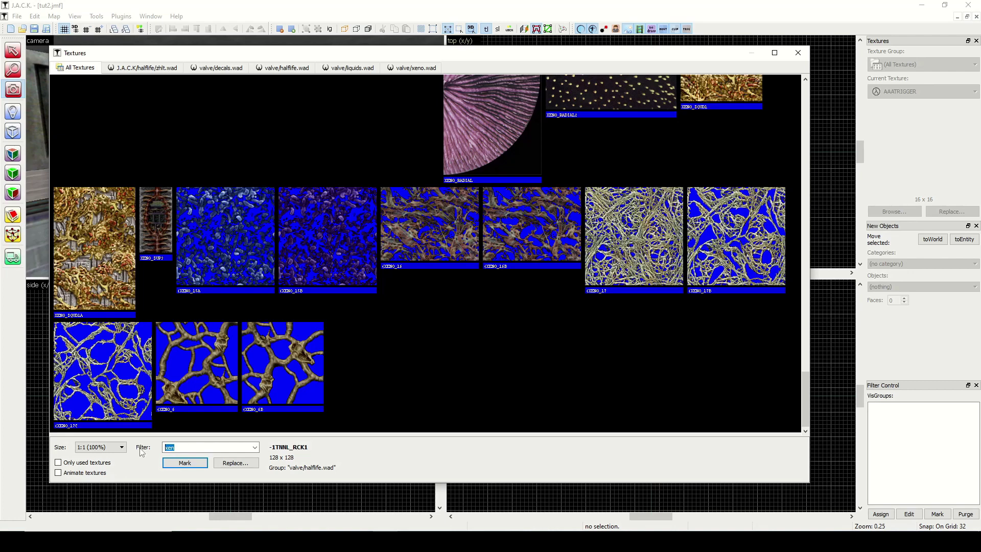
Step: Filter the textures by '{' to list the transparent textures
key("BackSpace")
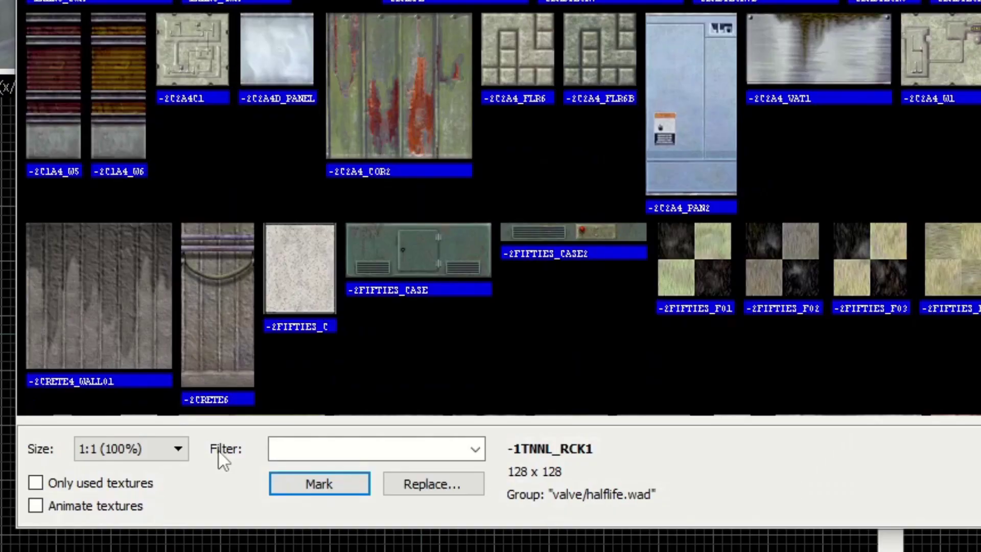
type("{")
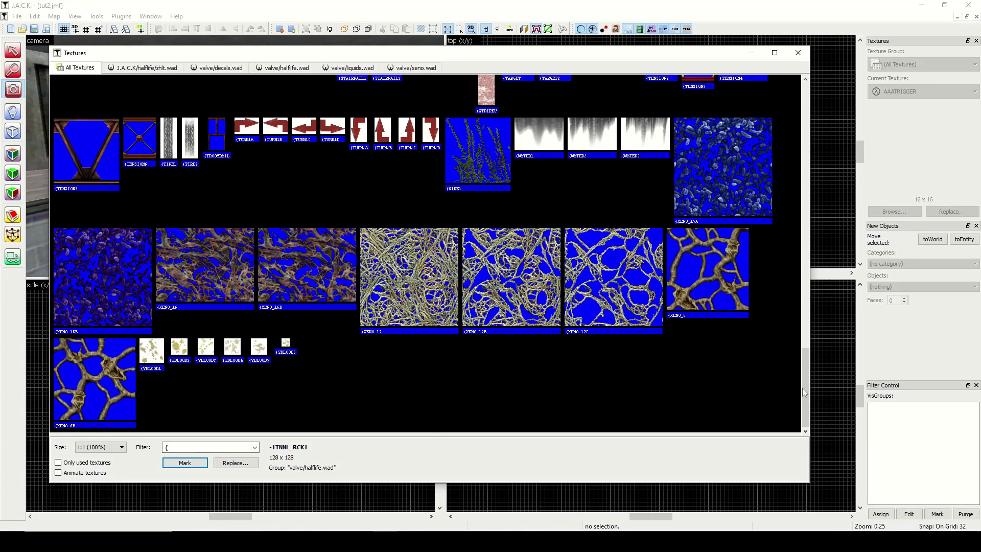
left_click_drag(804, 389, 822, 261)
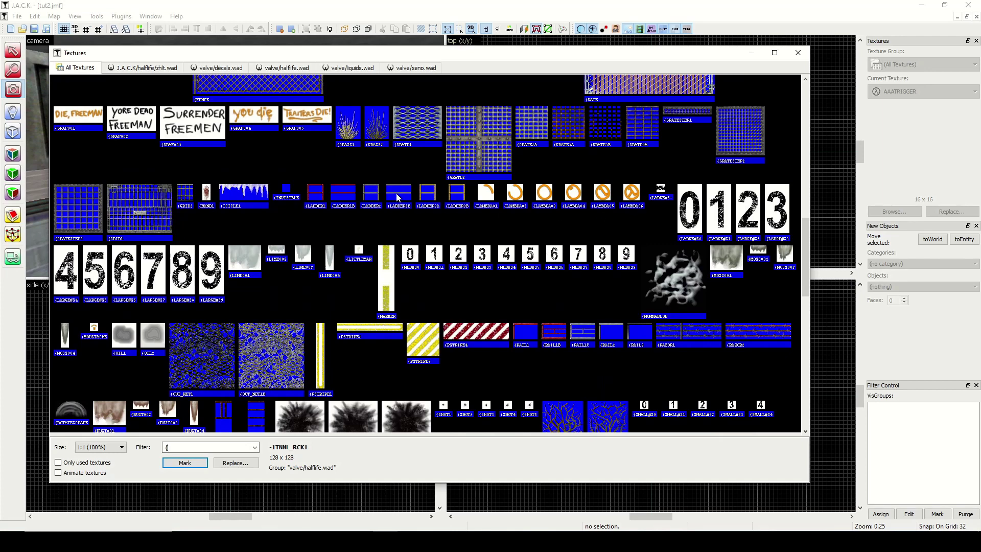
Step: Inspect {LADDER1, {RAZOR2, {FENCE and {CRACK2, then change the filter to '!'
left_click(317, 198)
left_click(756, 333)
scroll(802, 279, "up", 5)
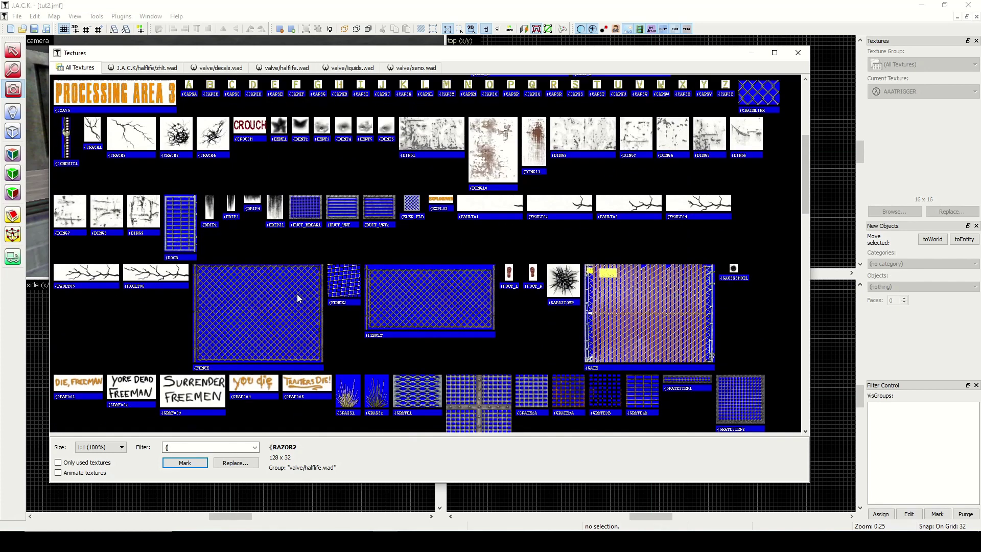
left_click(296, 298)
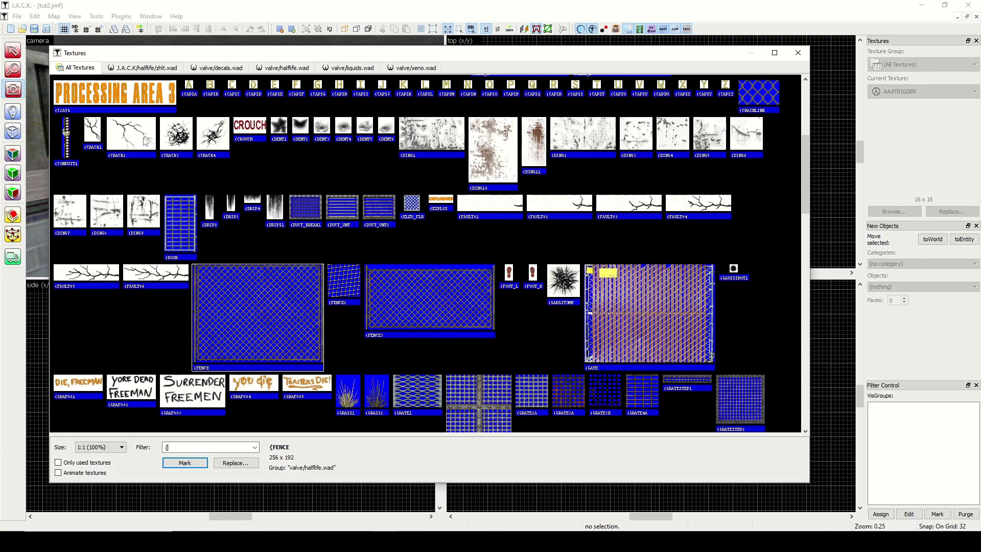
left_click(145, 141)
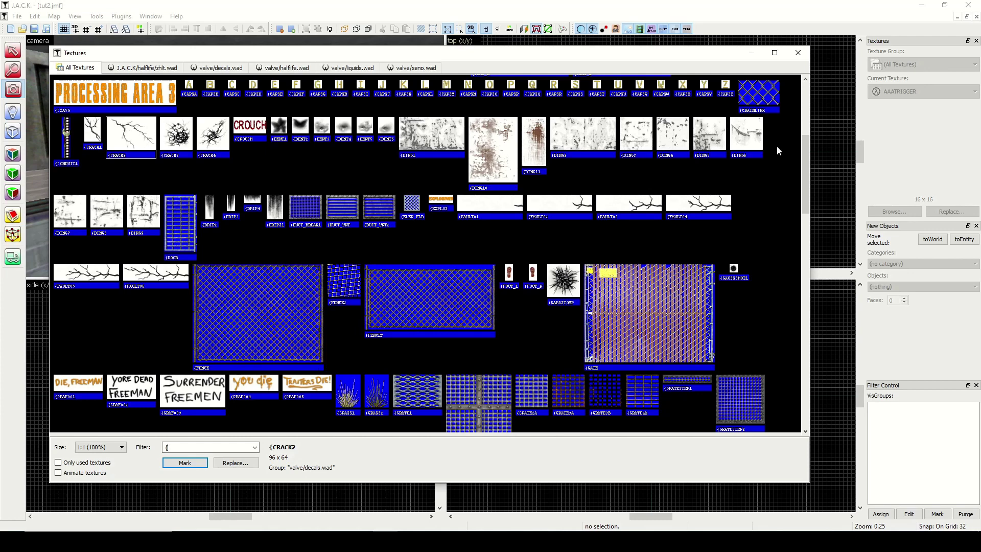
double_click(166, 447)
type("!")
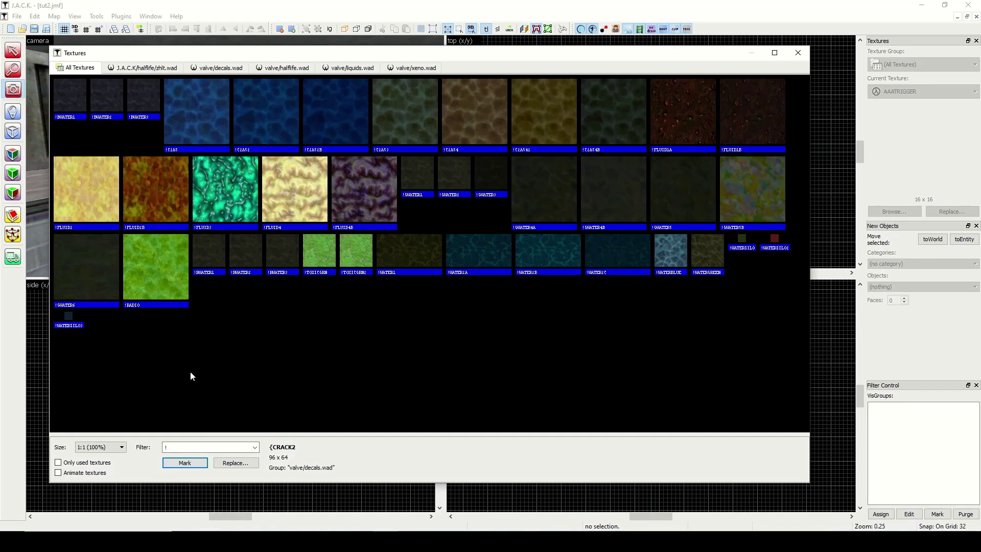
Step: Swap the ! filter for ~, scroll through the light textures, then clear the filter
key("BackSpace")
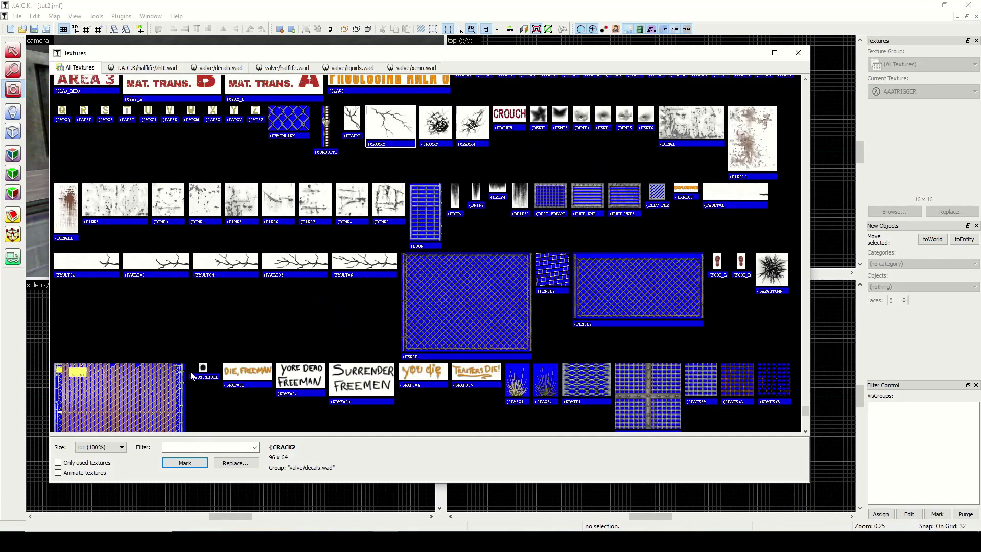
type("~")
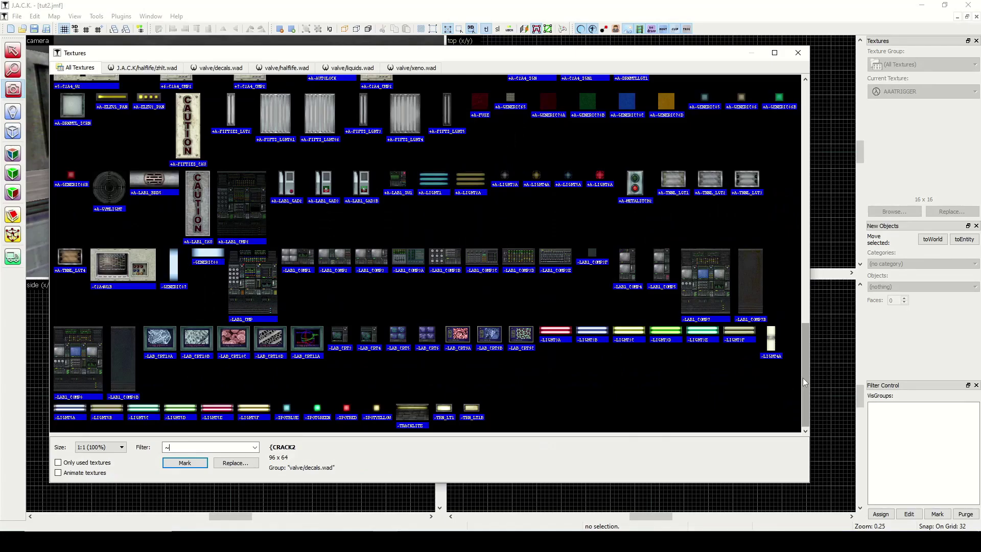
left_click_drag(802, 378, 795, 136)
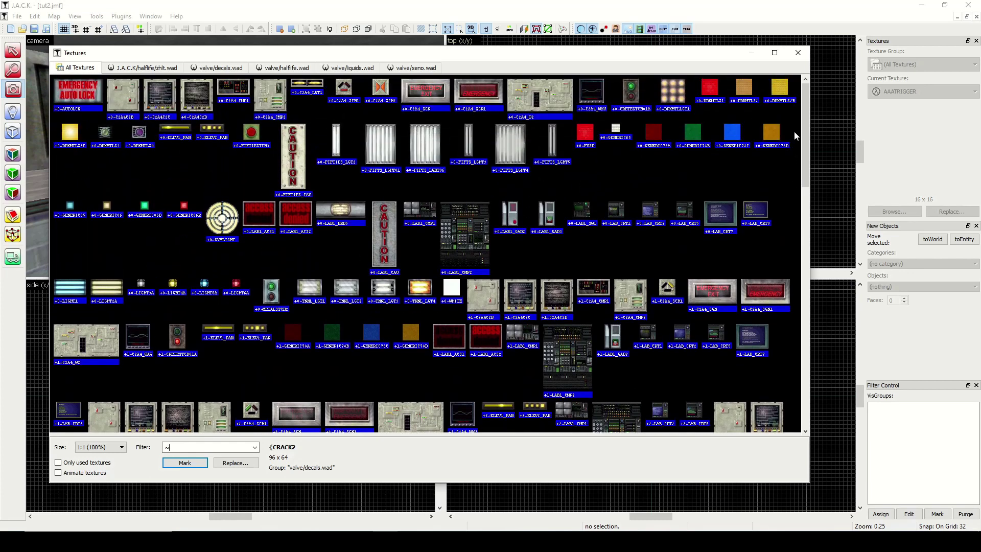
left_click_drag(795, 136, 812, 379)
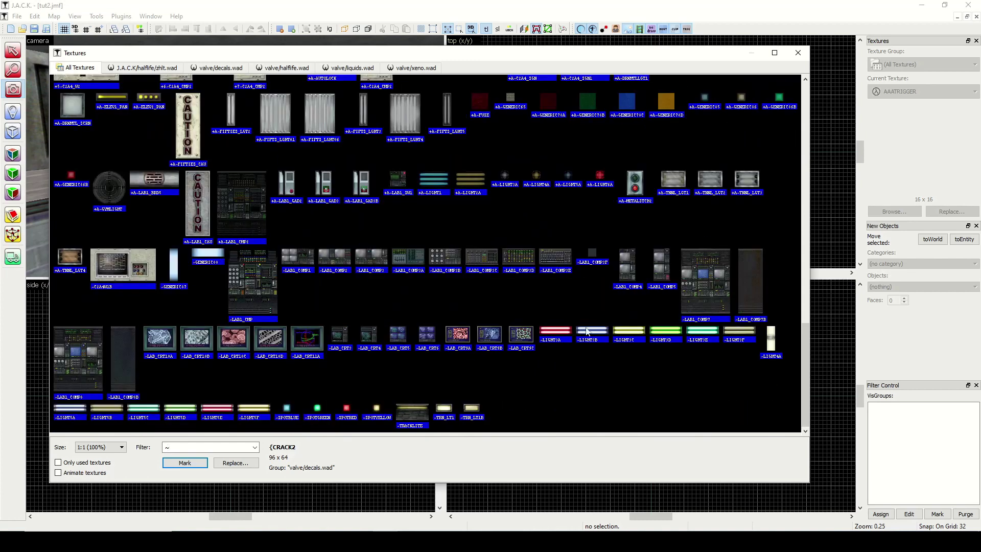
left_click(185, 463)
key("BackSpace")
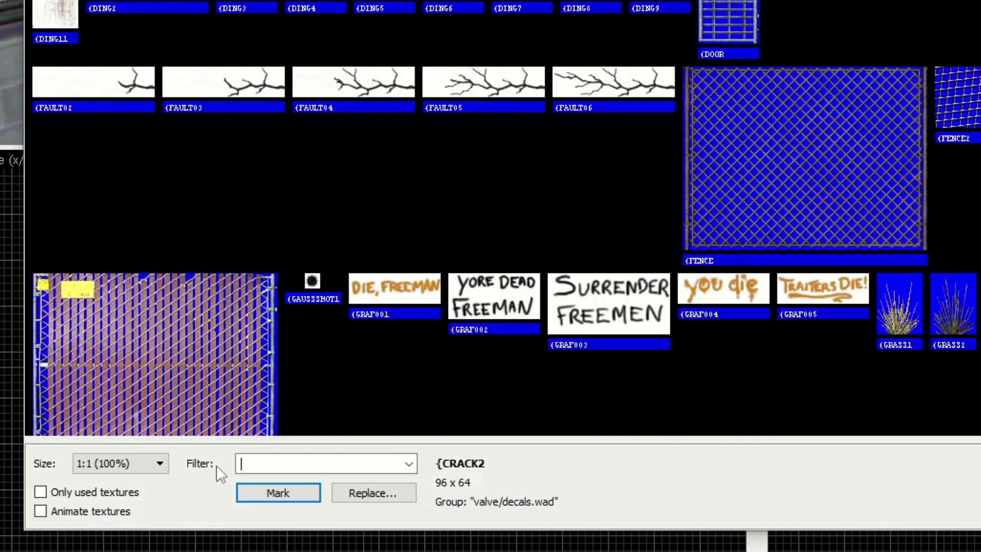
Step: Filter by 'scroll' and inspect SCROLL_CONV3, SCROLLXEN2, SCROLLXEN1, SCROLLWATER1 and SCROLLTOXIC
type("scroll")
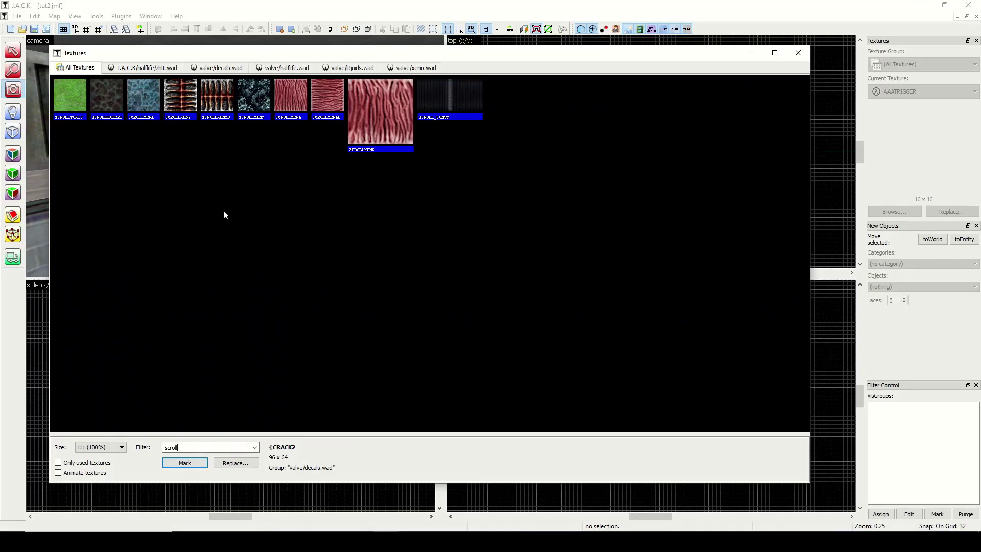
left_click(458, 97)
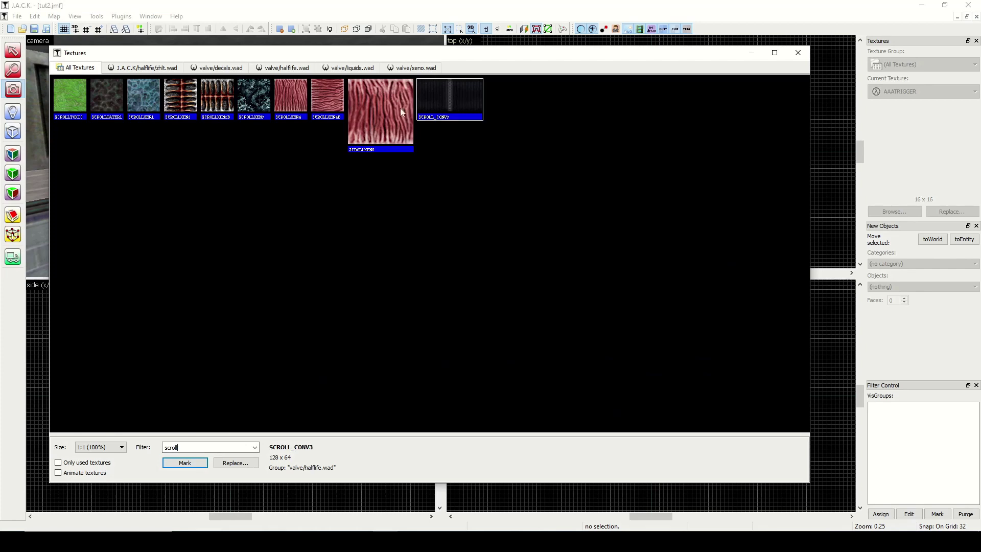
left_click(215, 109)
left_click(190, 106)
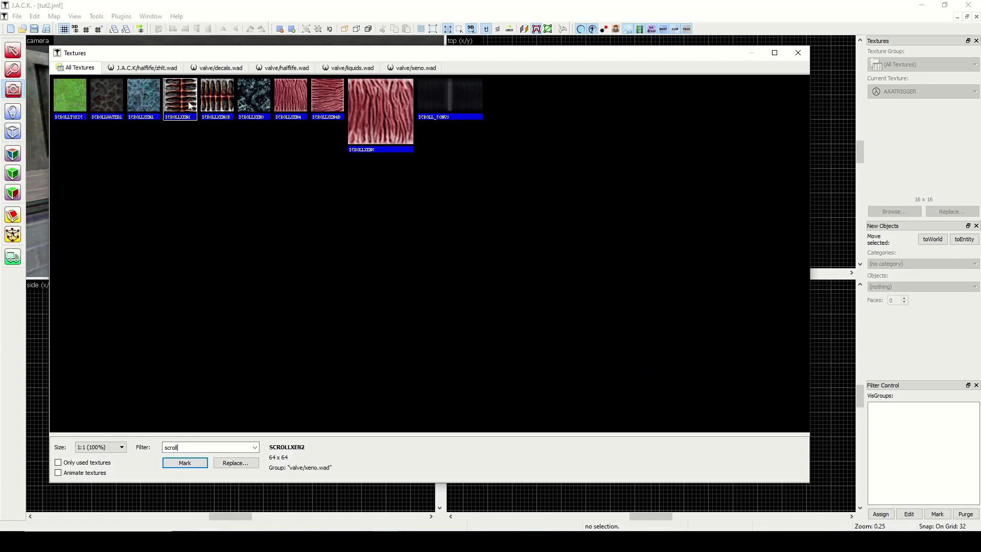
left_click(136, 100)
left_click(106, 104)
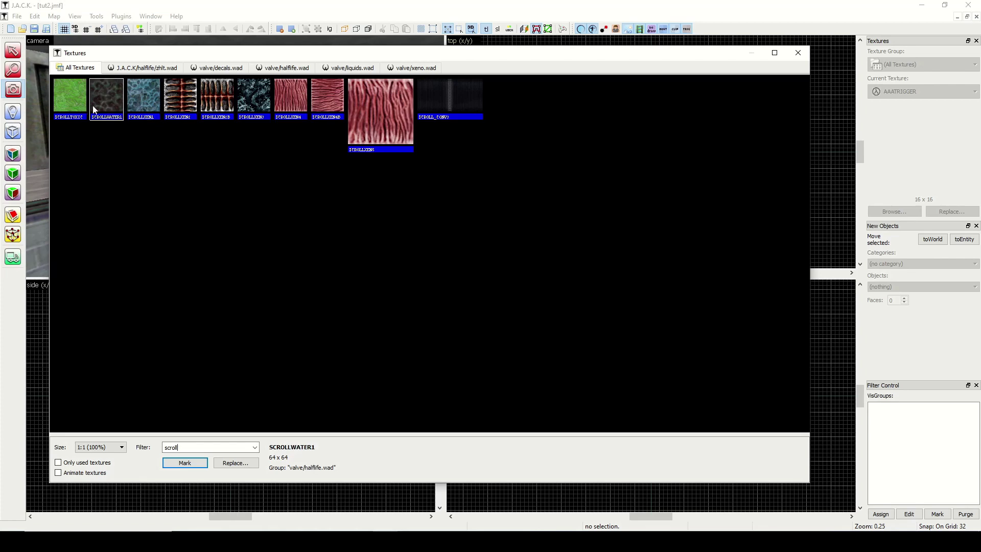
left_click(83, 108)
Step: Make SCROLL_CONV3 the current texture and apply it to the back wall face
left_click(452, 94)
double_click(452, 94)
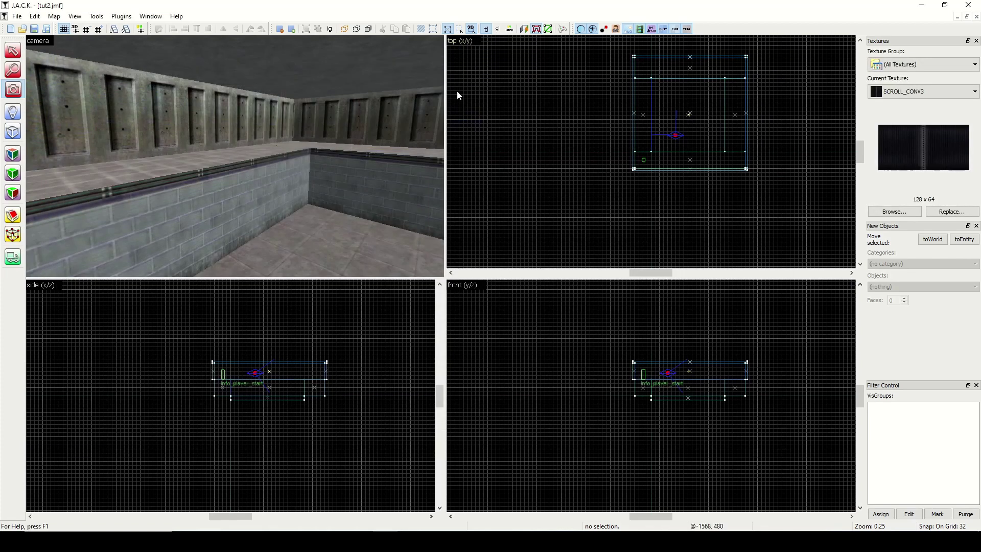
left_click(12, 91)
left_click_drag(235, 156, 234, 156)
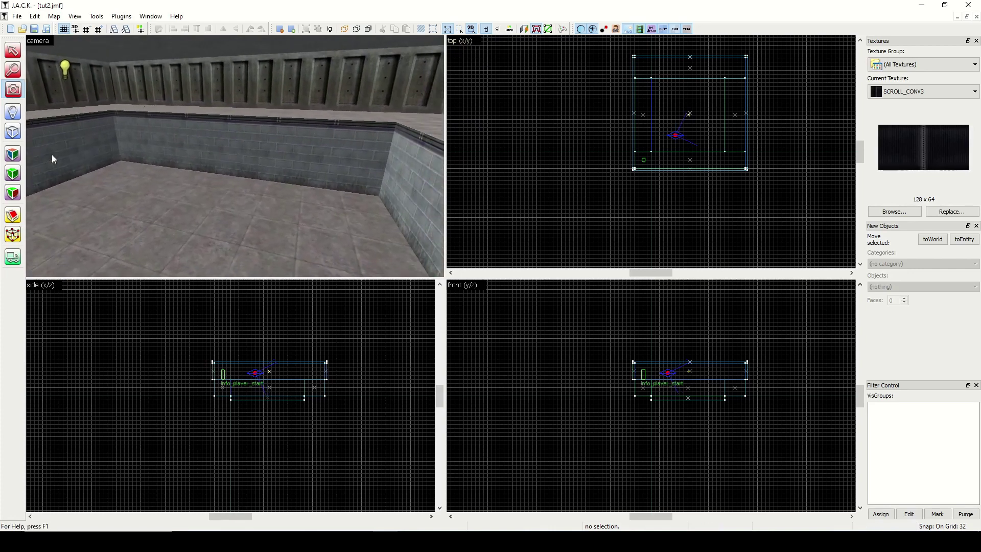
left_click(13, 153)
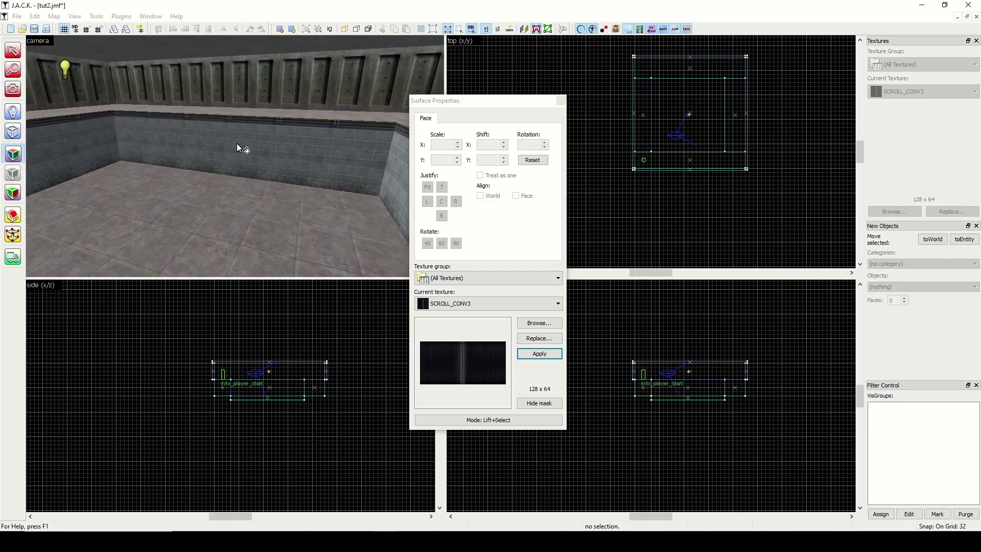
right_click(237, 143)
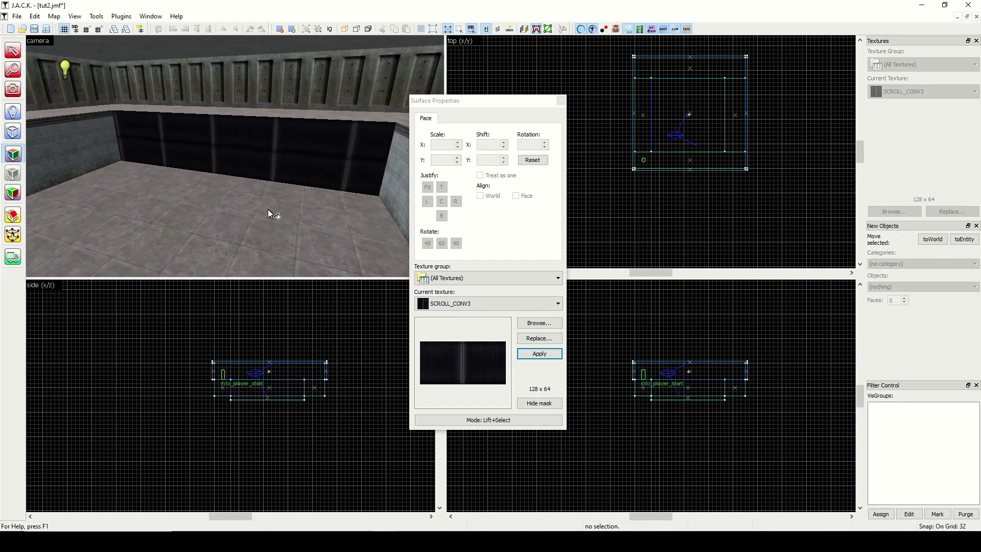
Step: Undo the SCROLL_CONV3 test so the wall is brick again, and return to the texture browser
key("ctrl+z")
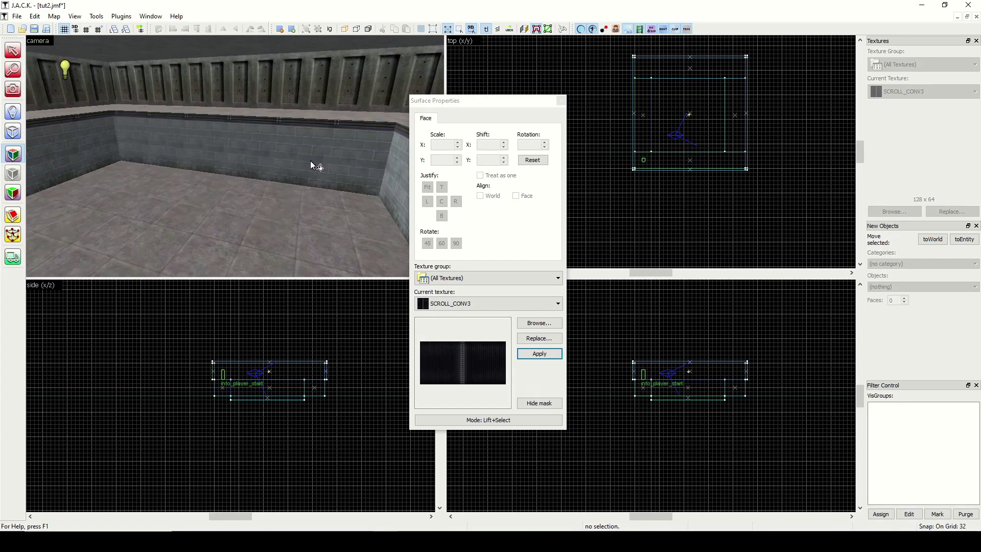
left_click(561, 101)
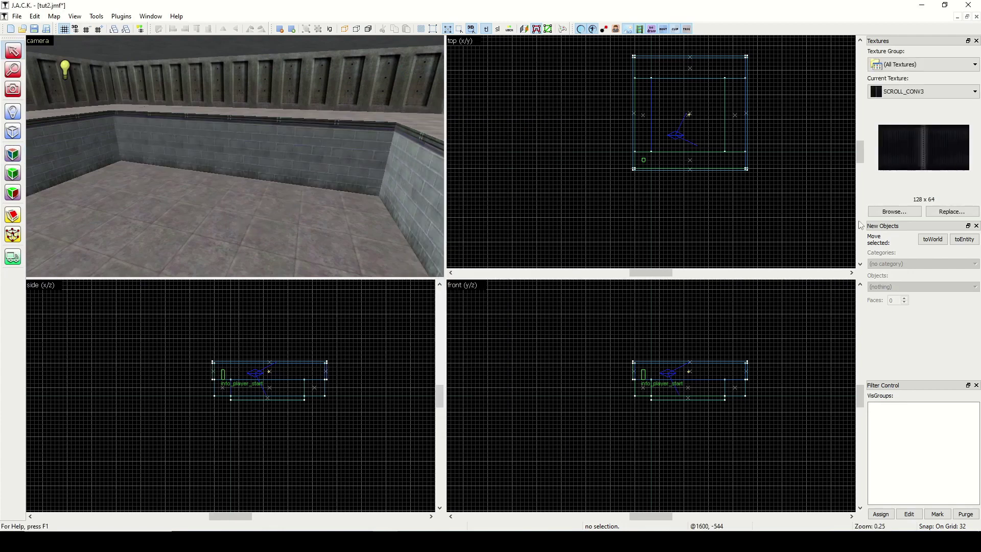
left_click(893, 212)
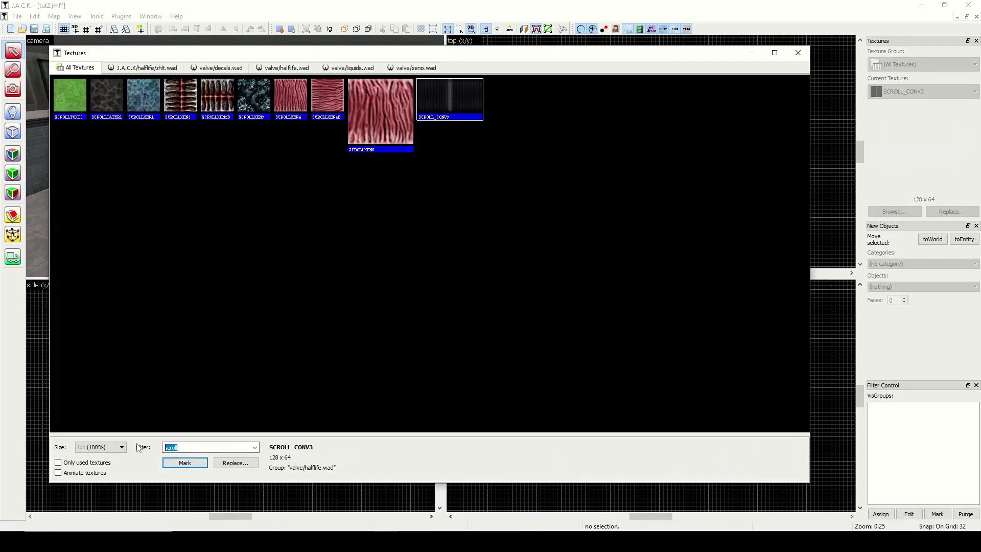
Step: Preview the +0, +2 and +4 animation frame sets with the filter, then clear it
key("BackSpace")
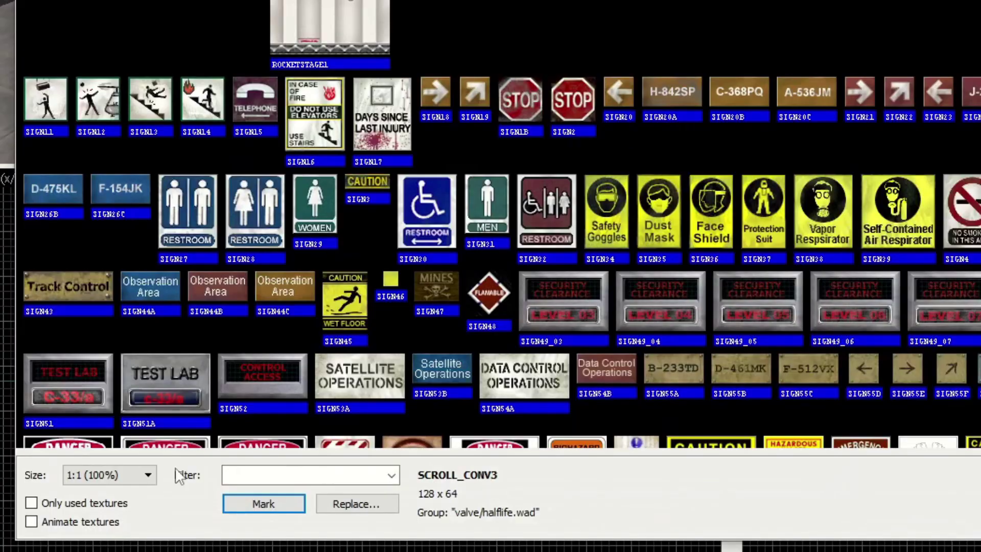
type("+0")
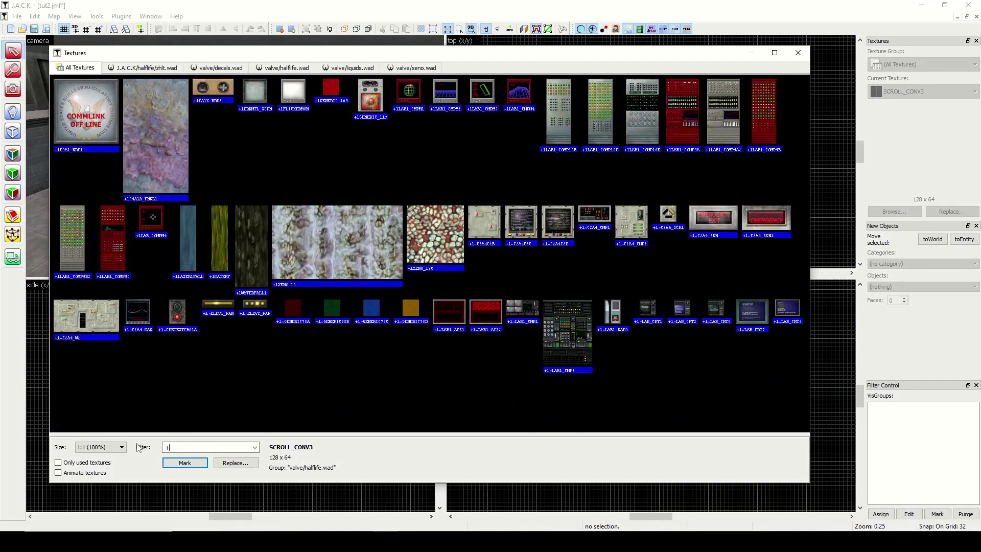
type("2")
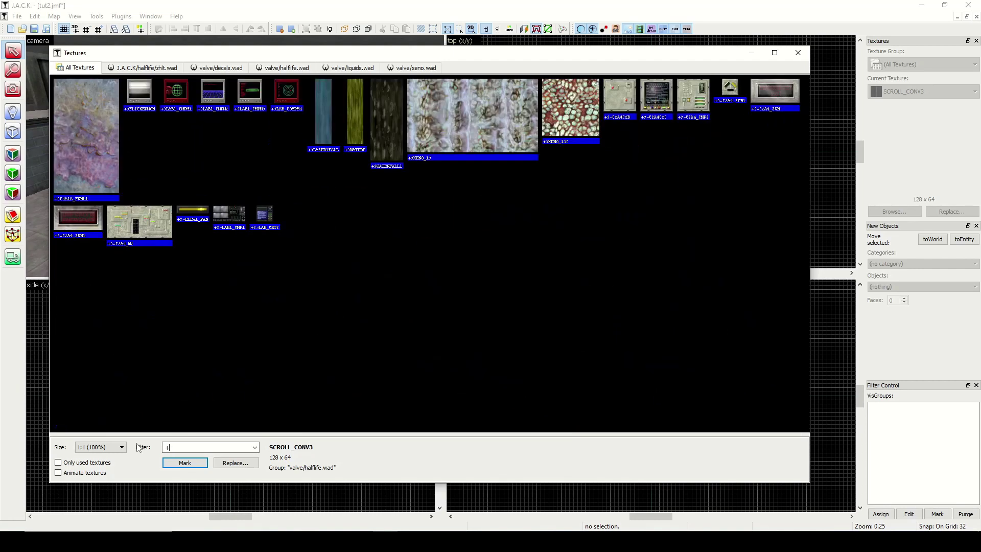
type("4")
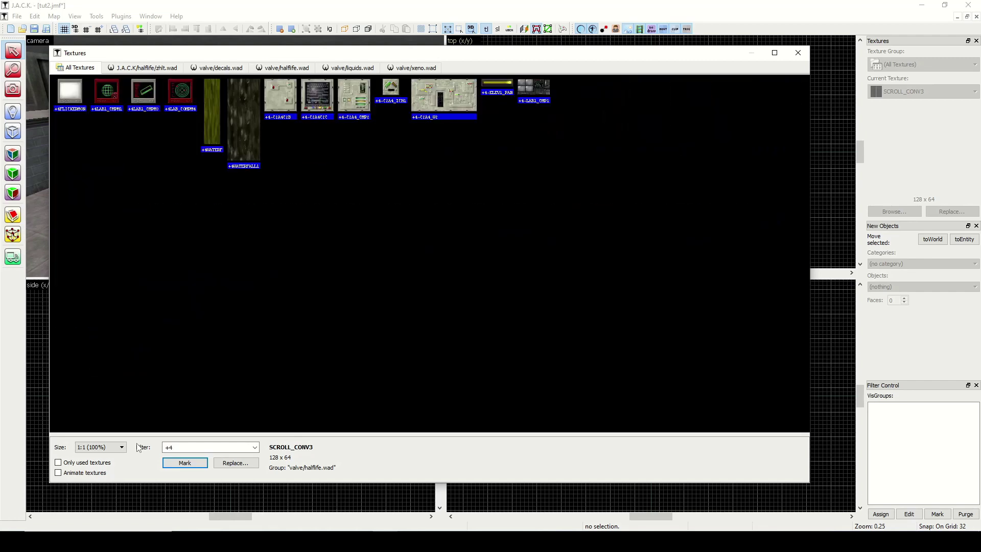
key("BackSpace")
key("BackSpace")
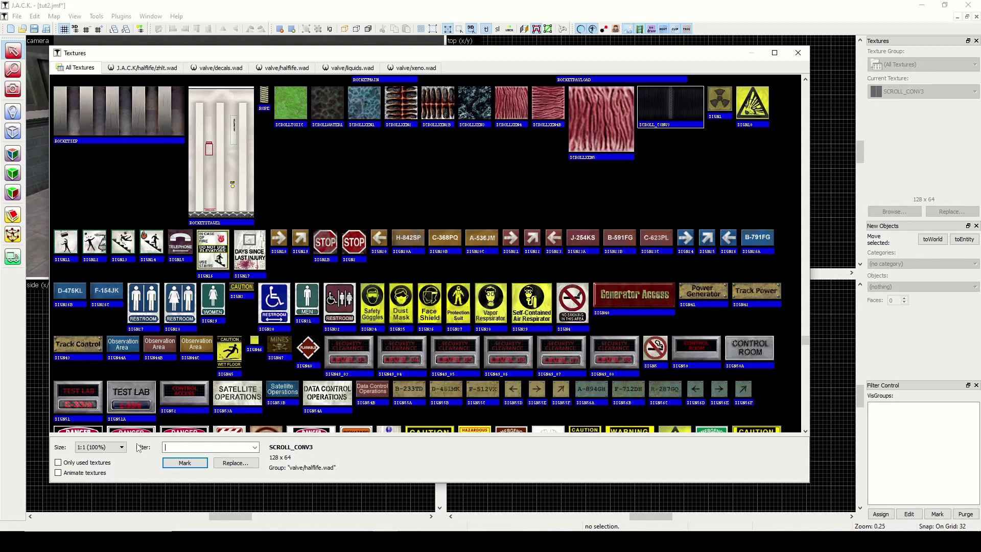
Step: Filter by 'flick' to list the FLICKERMON frames and pick +3FLICKERMON
type("flickermon")
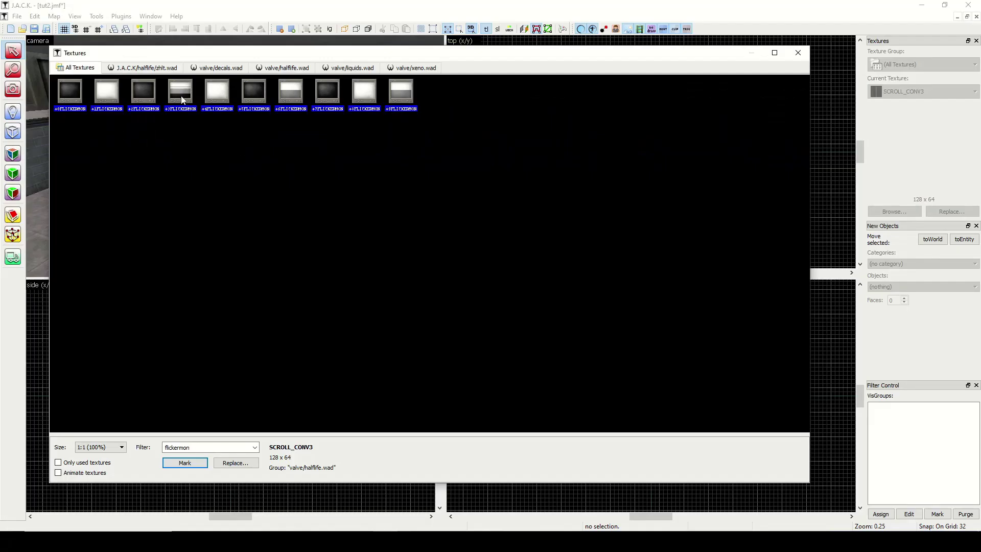
left_click(298, 126)
Step: Tile the back wall with +3FLICKERMON monitors and return to the texture browser
double_click(181, 97)
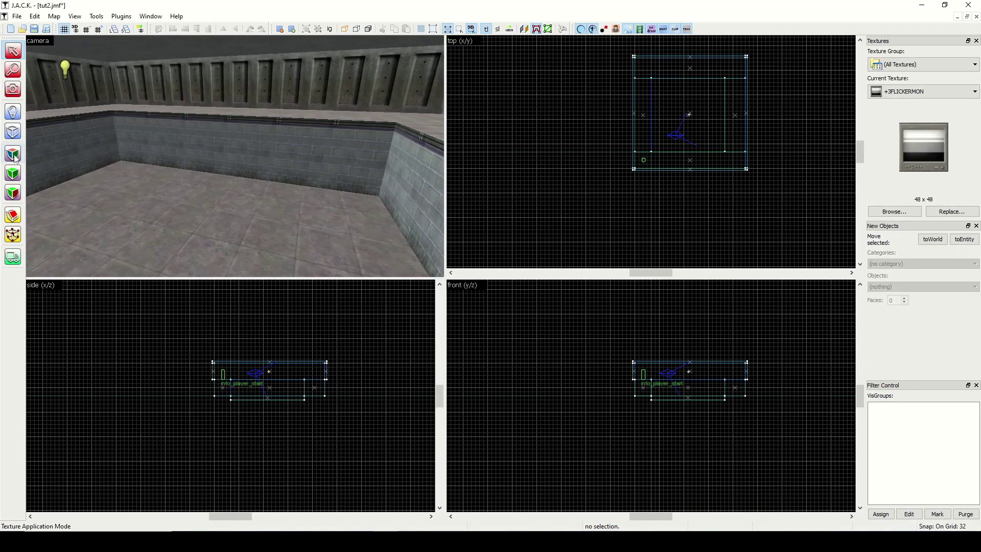
left_click(14, 155)
right_click(202, 156)
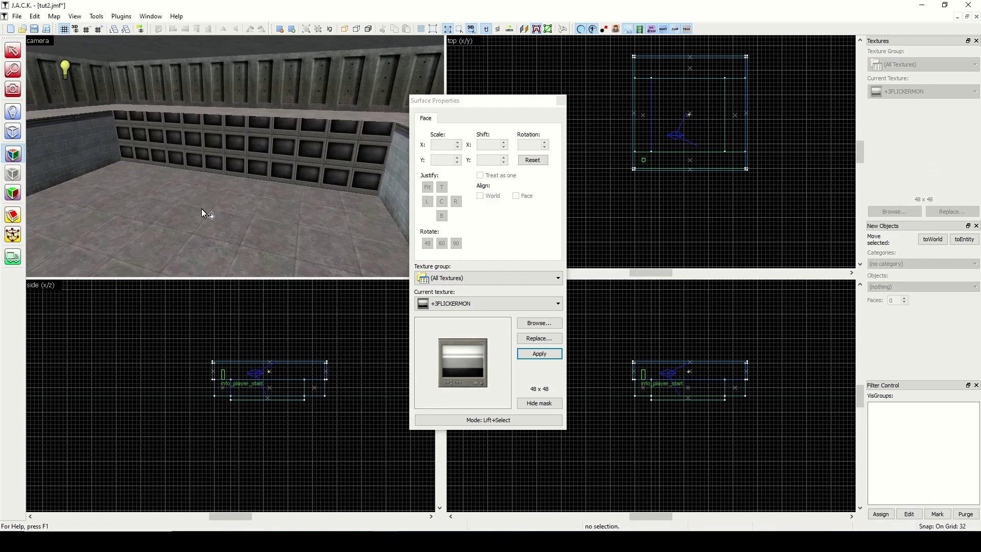
left_click_drag(460, 104, 524, 85)
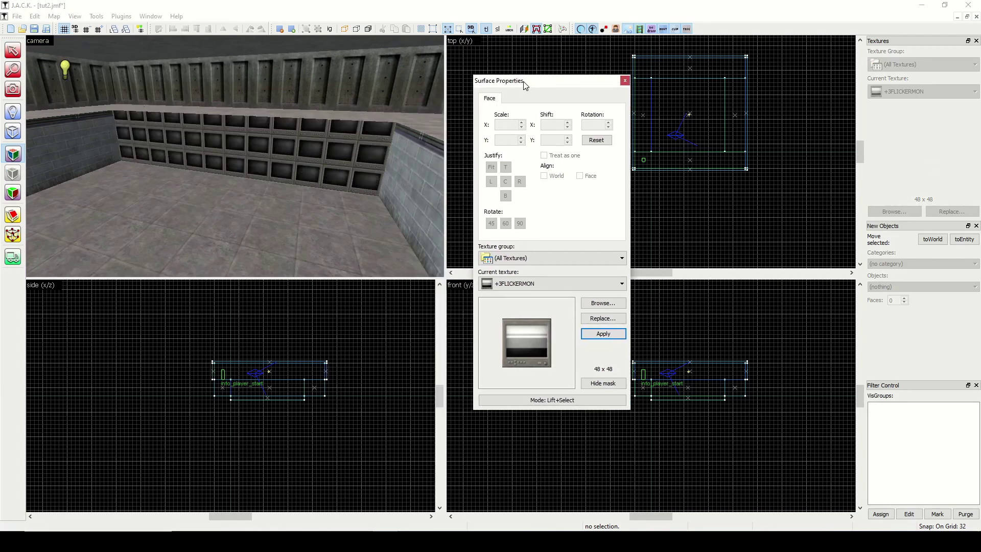
left_click(624, 81)
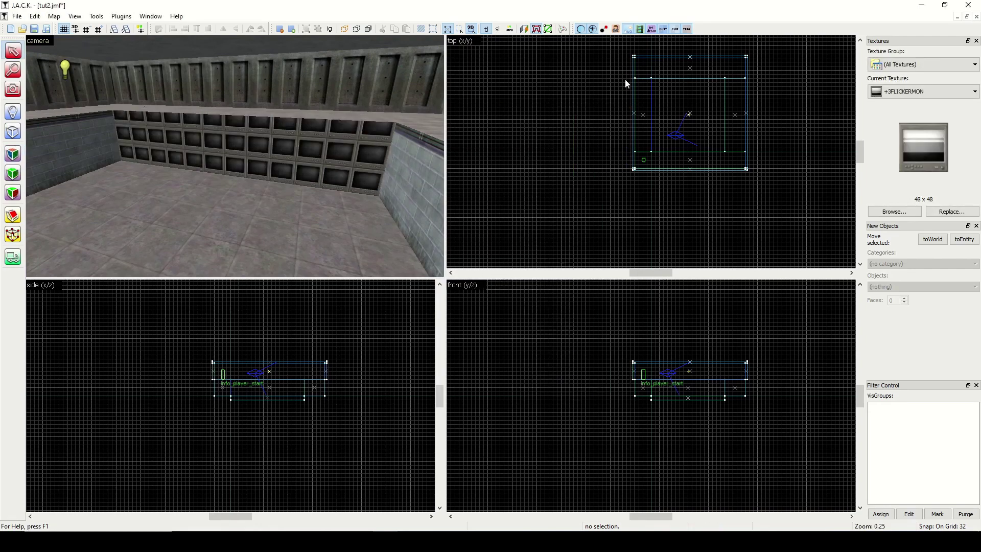
left_click(894, 211)
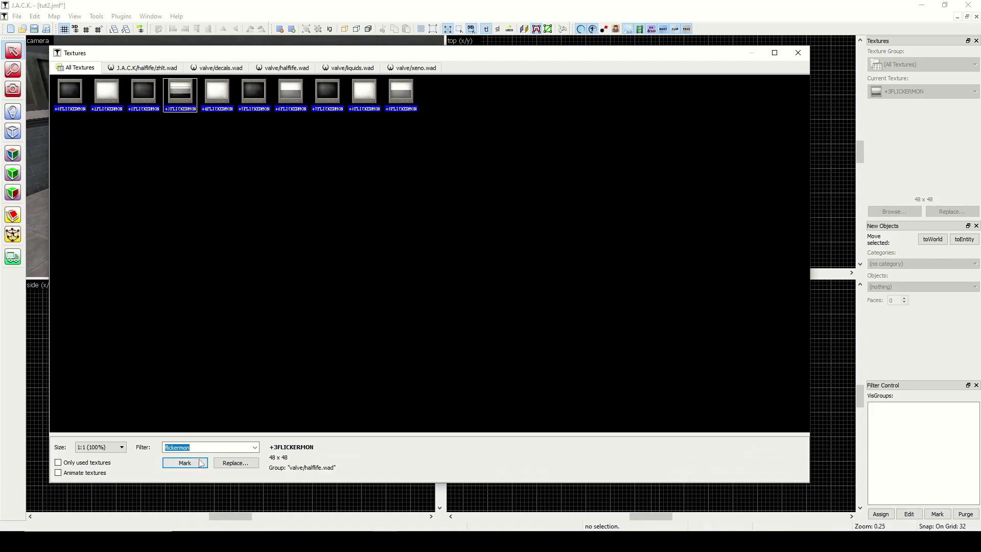
Step: Preview the +0 and +A toggle texture sets using the filter
key("BackSpace")
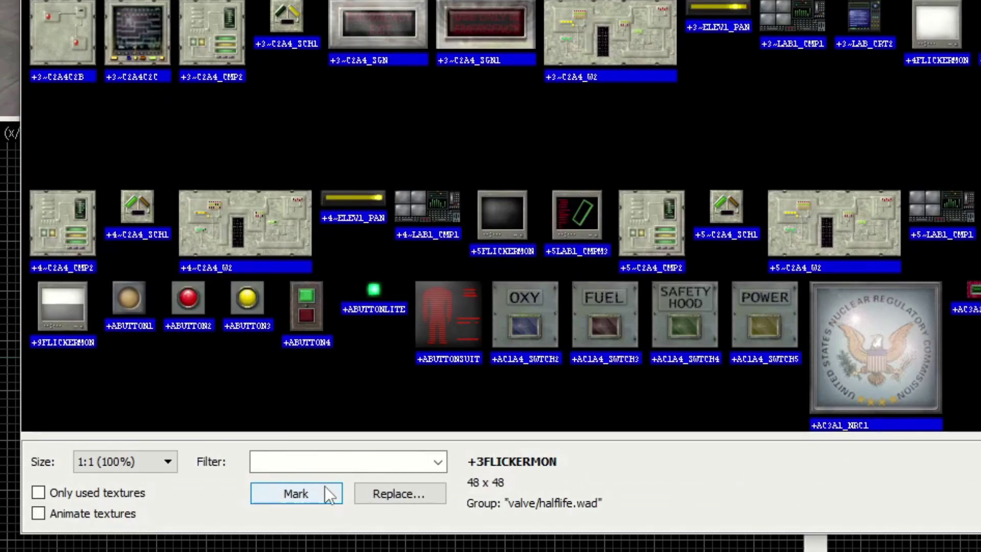
type("+0")
key("BackSpace")
type("A")
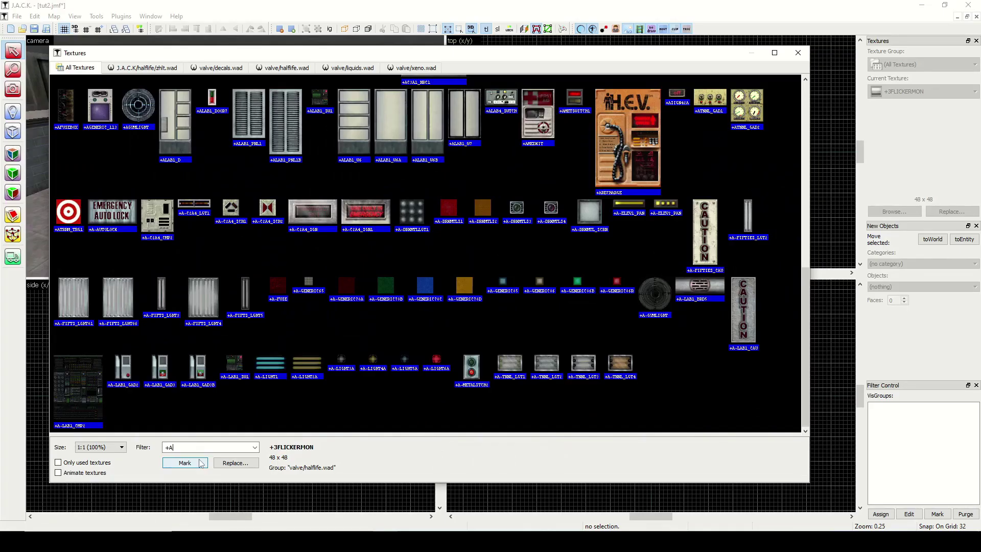
Step: Filter by 'switch' and compare +0METSWITCH1 with its alternate +AMETSWITCH1
key("BackSpace")
type("switch")
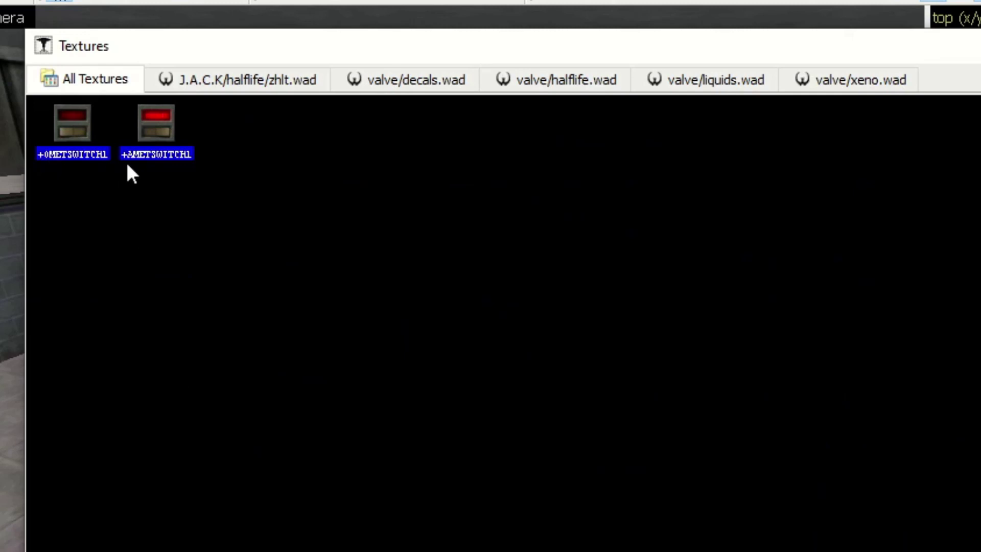
left_click(72, 128)
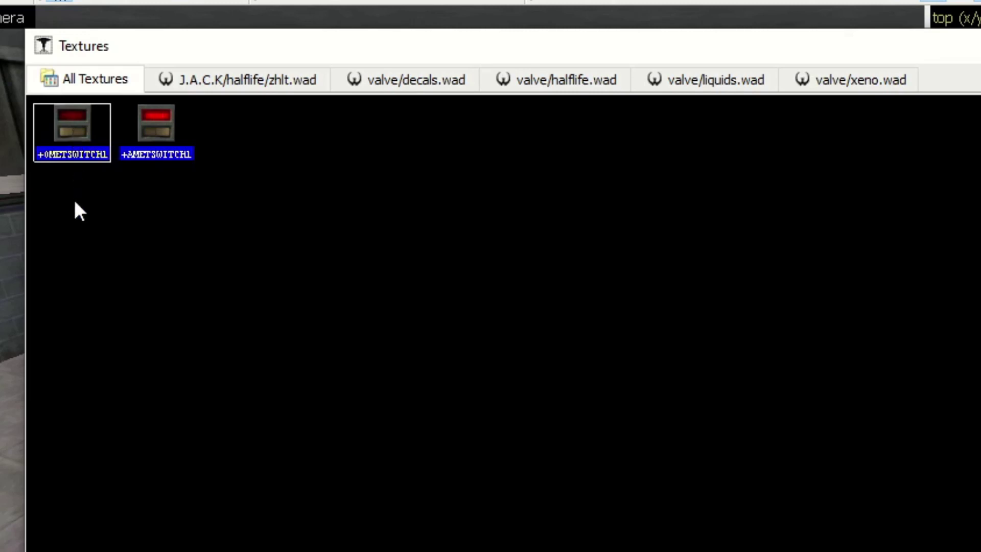
left_click(166, 141)
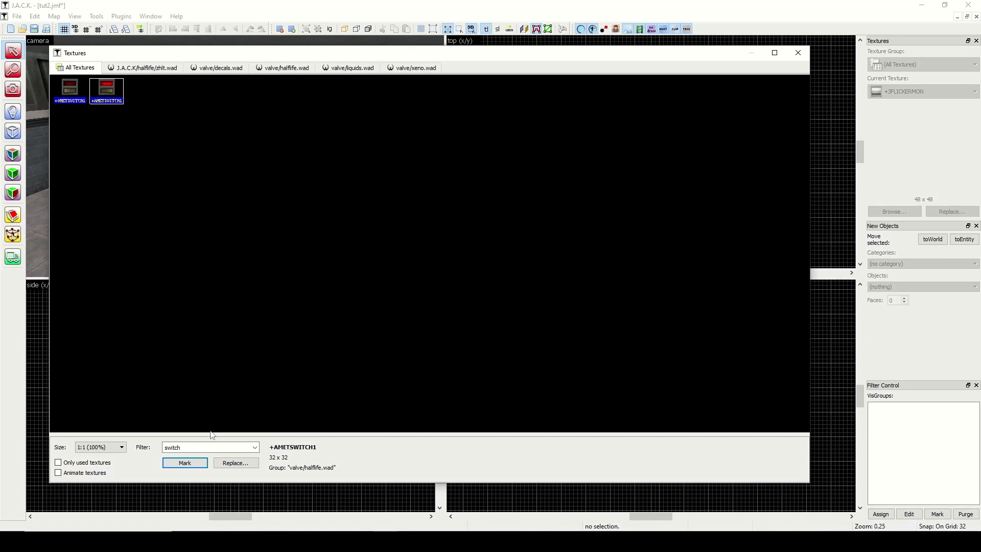
Step: Preview the -1 random tiles, then filter the browser to silo2_wall1
left_click_drag(184, 447, 162, 447)
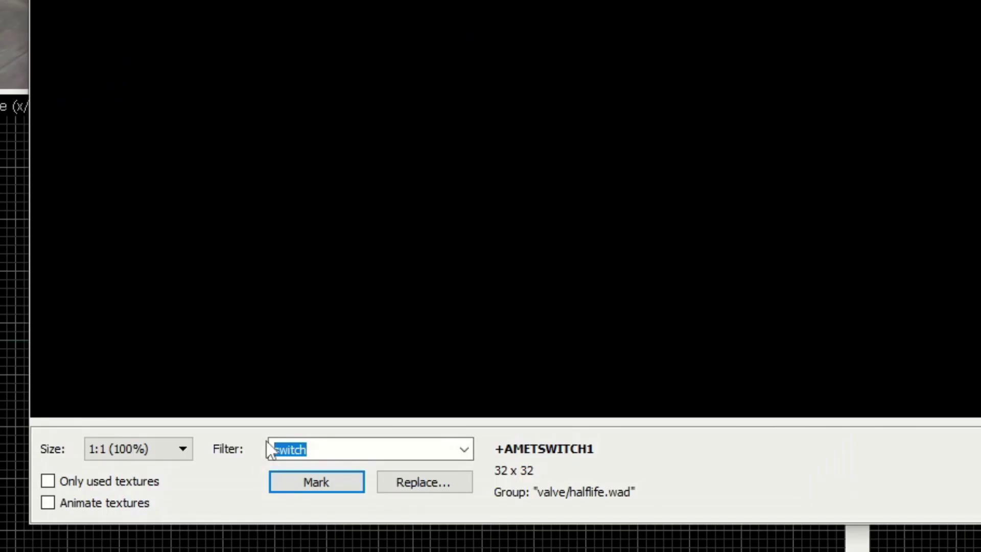
type("-1")
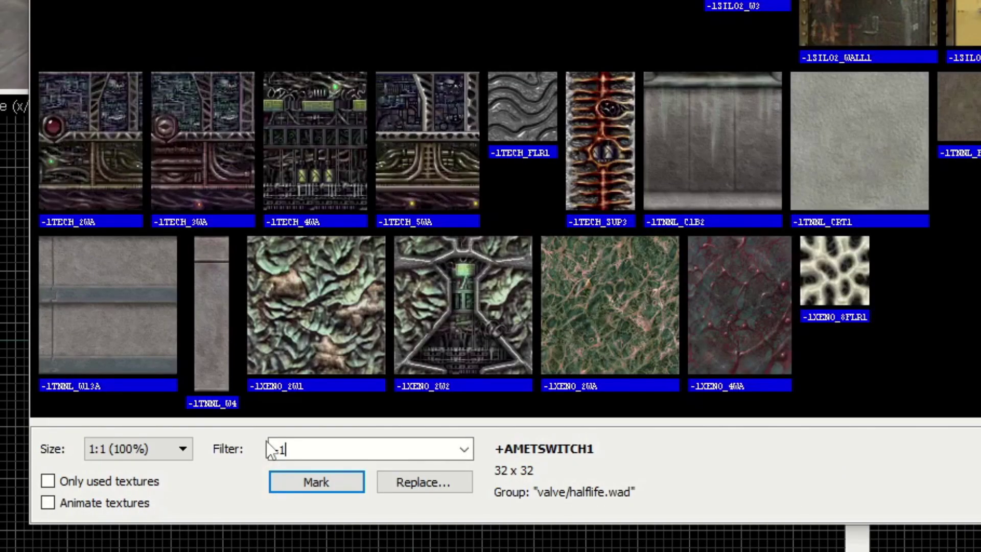
key("BackSpace")
key("BackSpace")
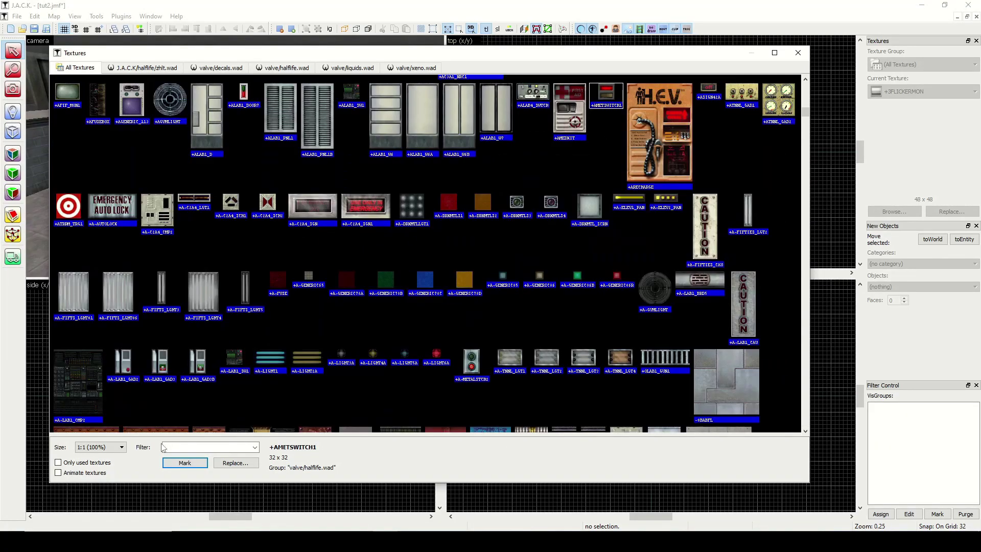
type("silo2_wall1")
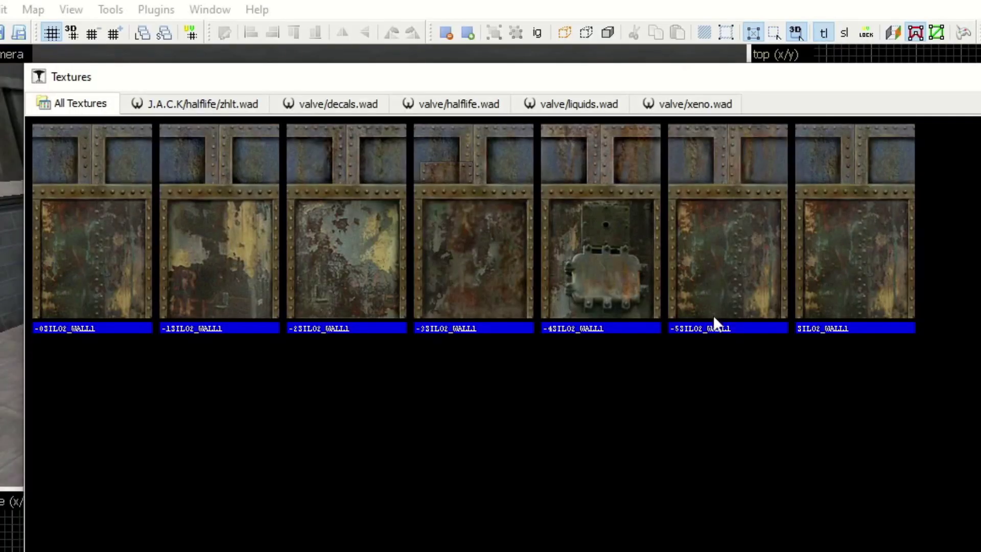
Step: Inspect the -5 through -1 SILO2_WALL1 tile variants, ending on -1SILO2_WALL1
left_click(858, 249)
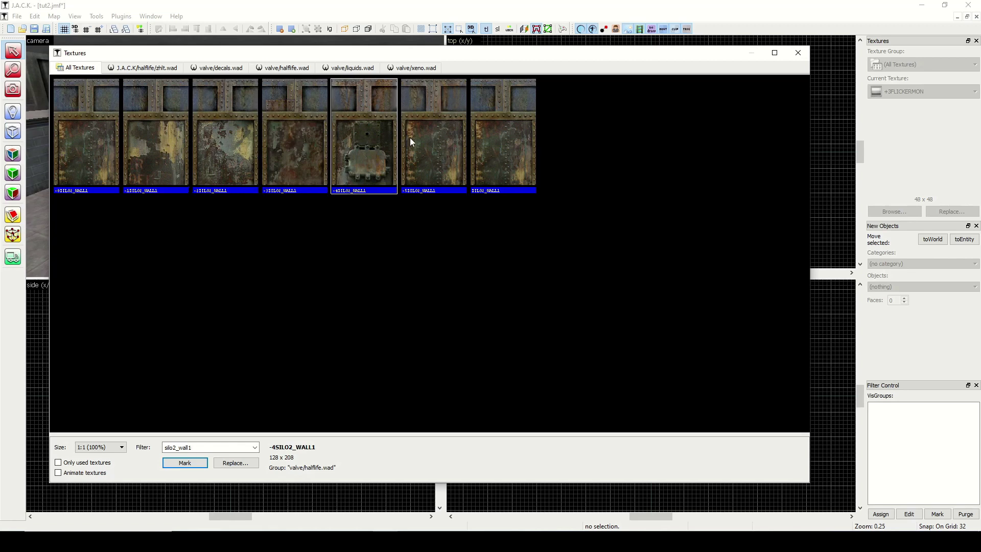
left_click(365, 136)
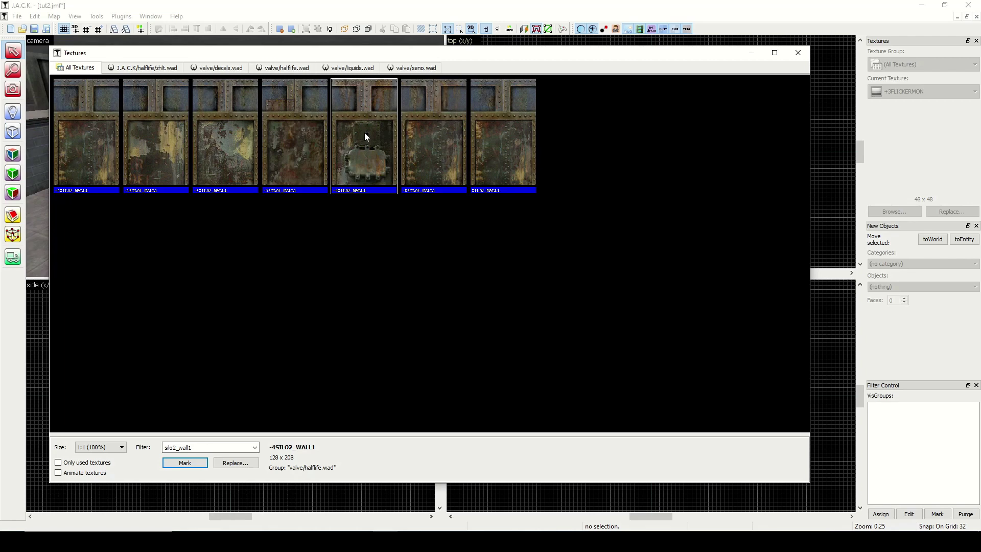
left_click(314, 136)
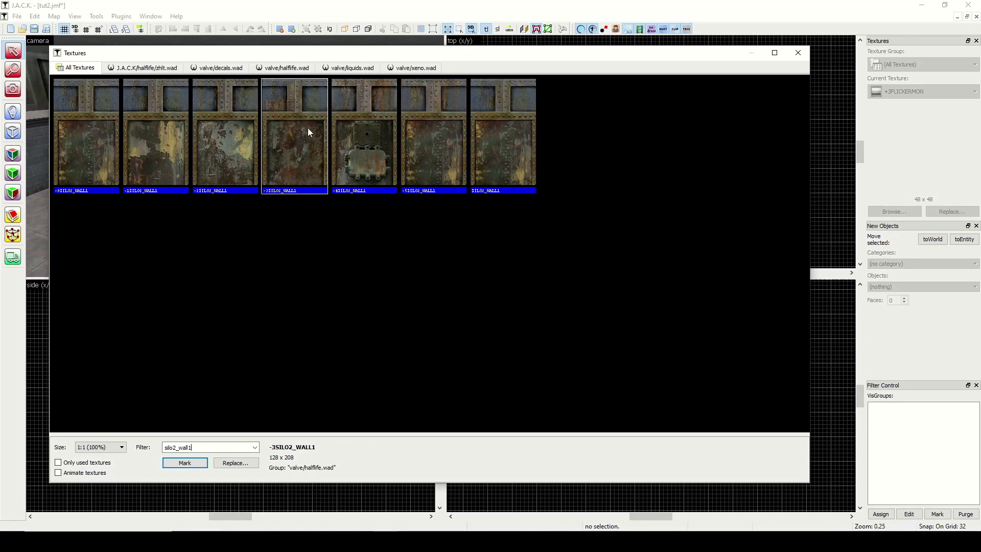
left_click(236, 150)
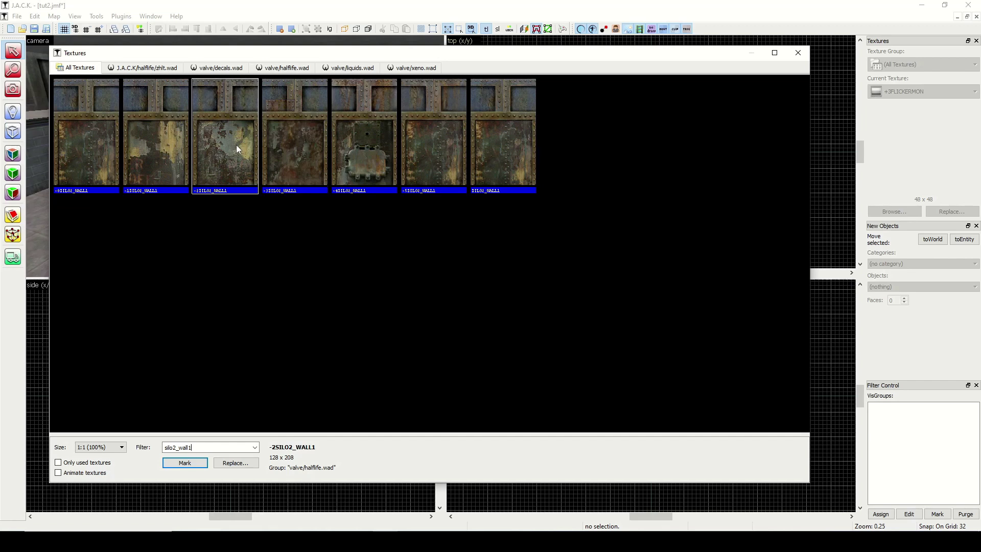
left_click(161, 146)
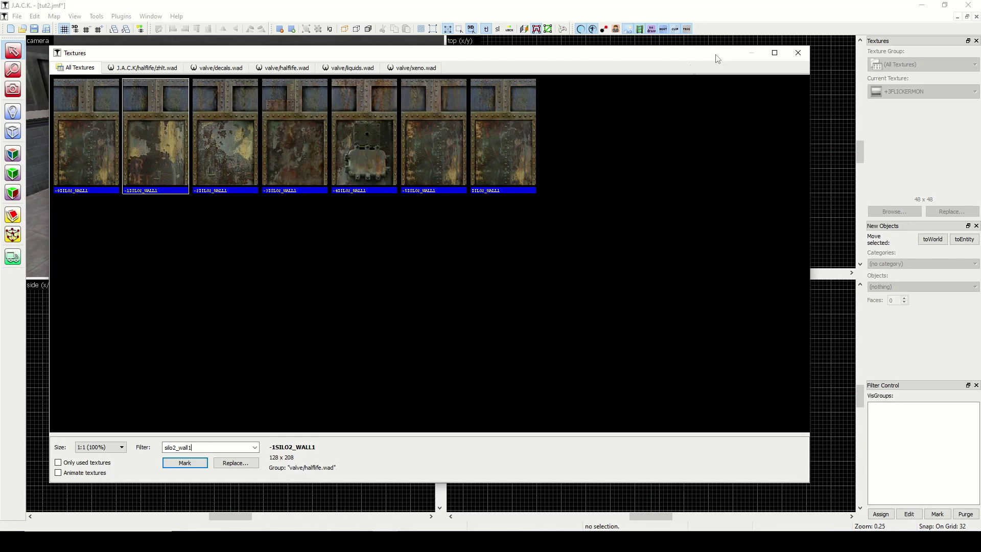
Step: Change the filter to 'wall' and close the texture browser
left_click_drag(205, 448, 133, 451)
type("wall")
left_click(797, 53)
Step: Undo the last change, then select the long camera-view wall face to reveal its -1OUT_WALL3 texture
key("ctrl+z")
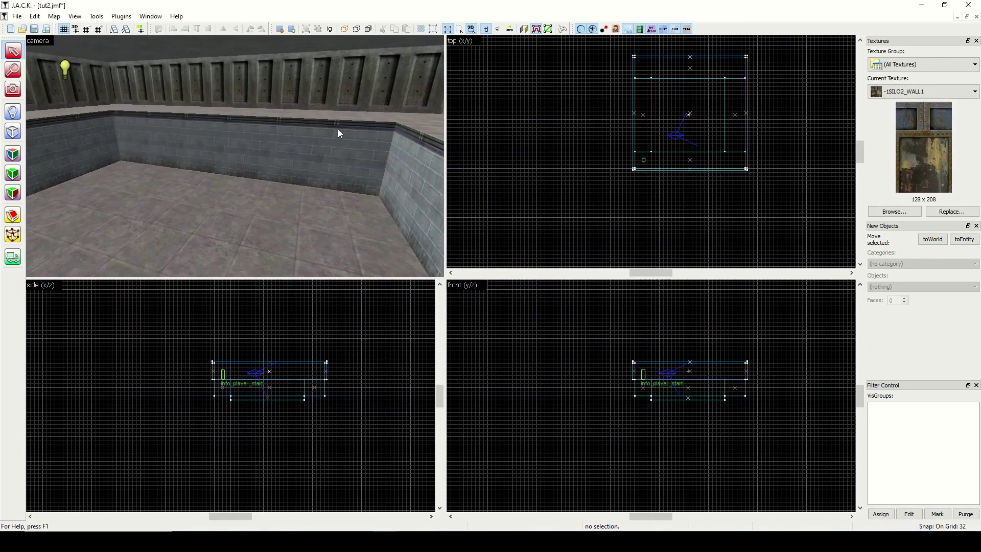
left_click(13, 153)
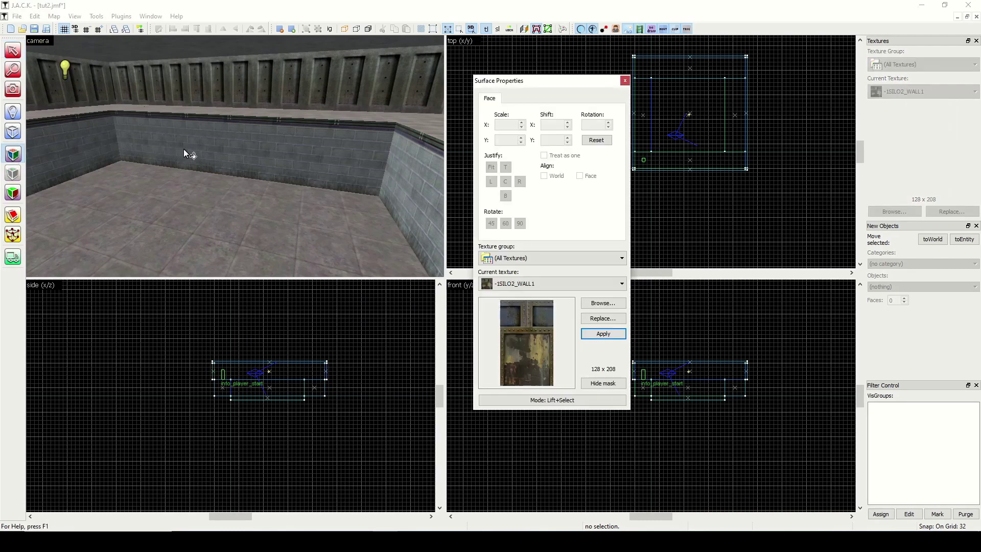
left_click(265, 145)
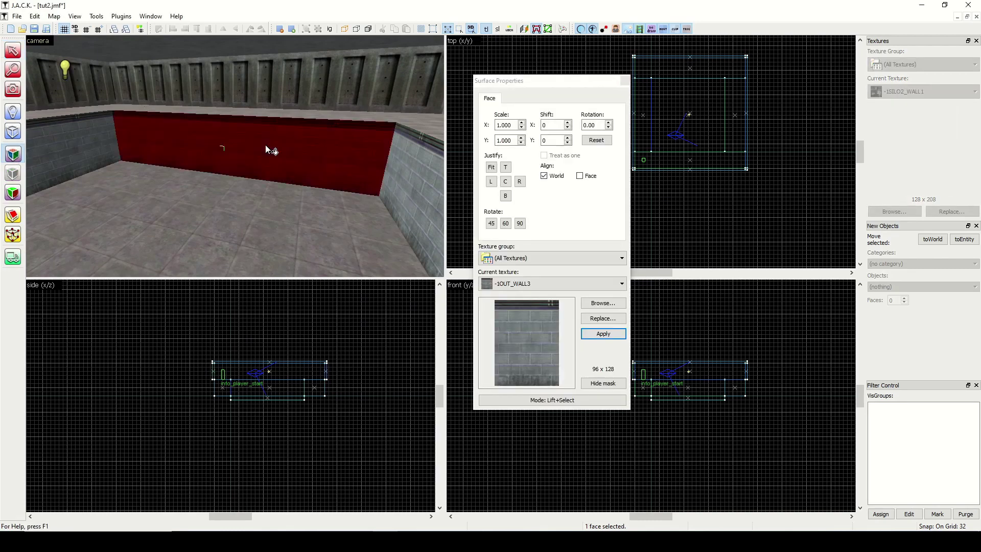
left_click(624, 80)
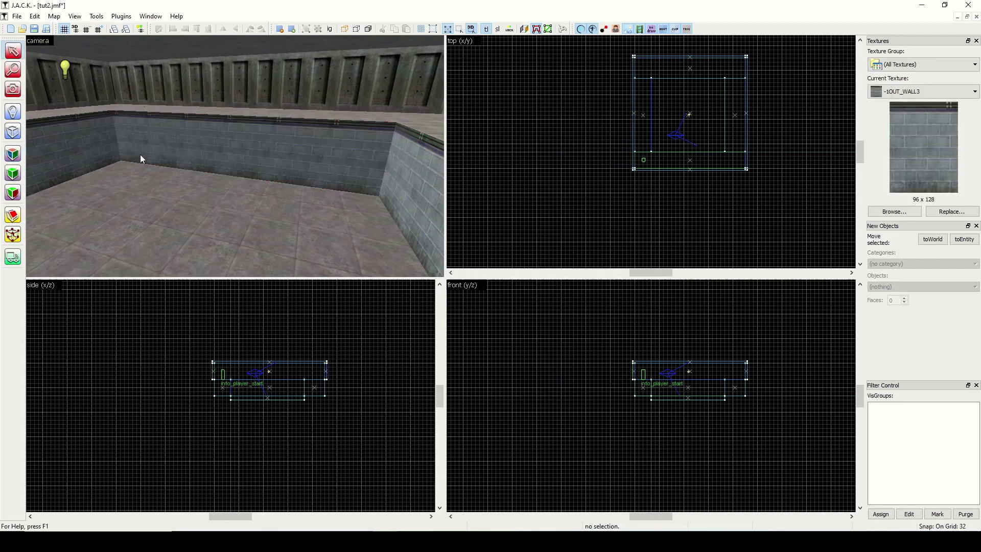
left_click(16, 155)
left_click(215, 143)
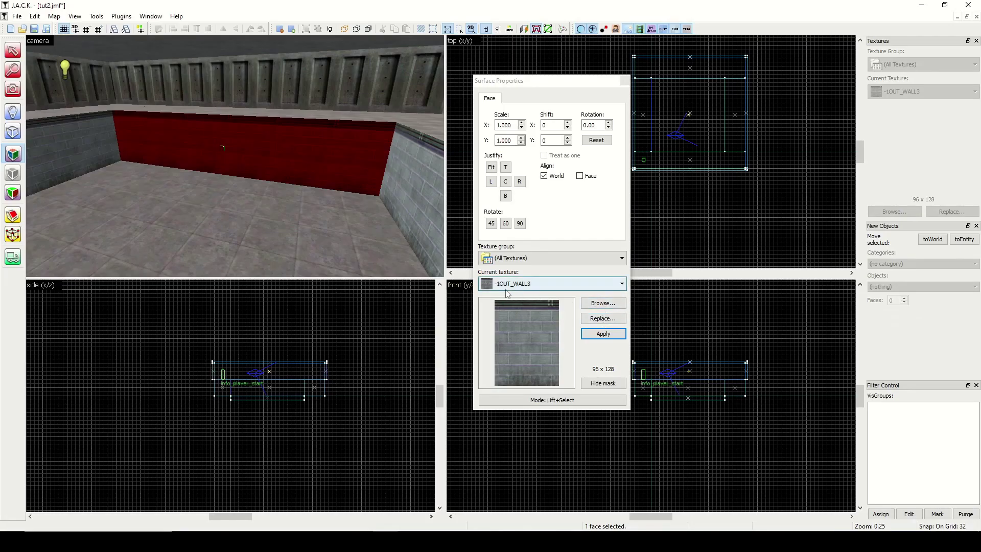
Step: Filter the texture browser for out_wall3 and compare the -0 to -4 OUT_WALL3 random variants
left_click(595, 306)
left_click(595, 306)
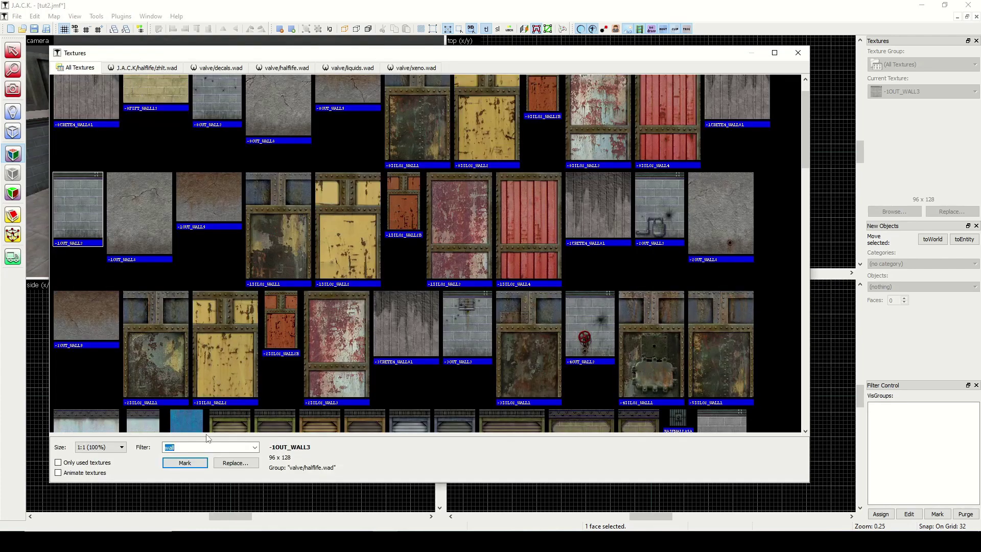
type("out_wall3")
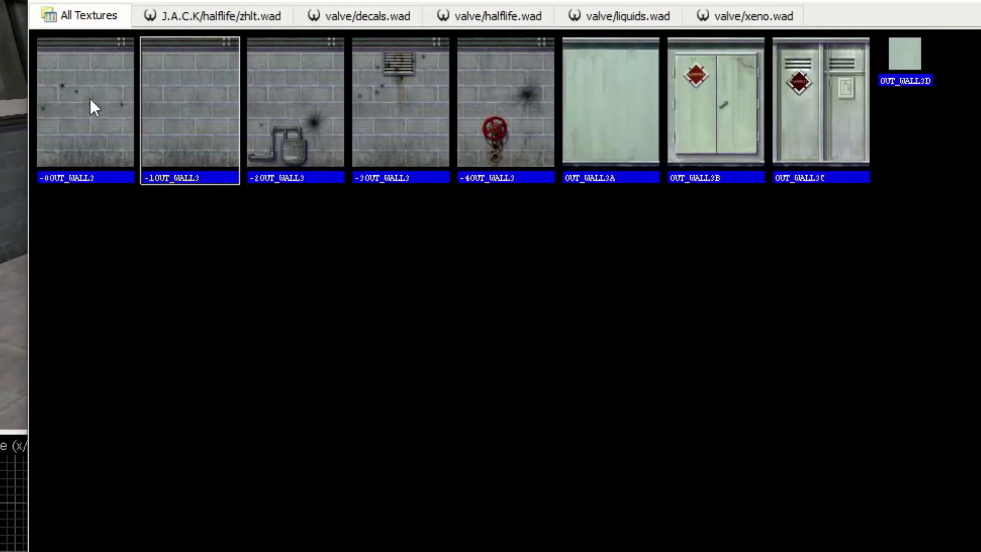
left_click(80, 111)
left_click(220, 117)
left_click(312, 115)
left_click(398, 110)
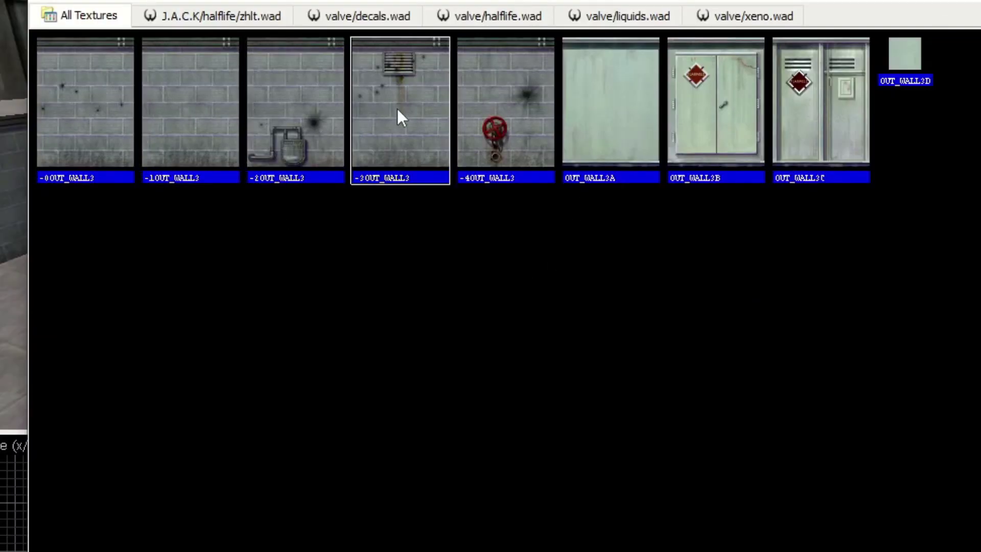
left_click(530, 115)
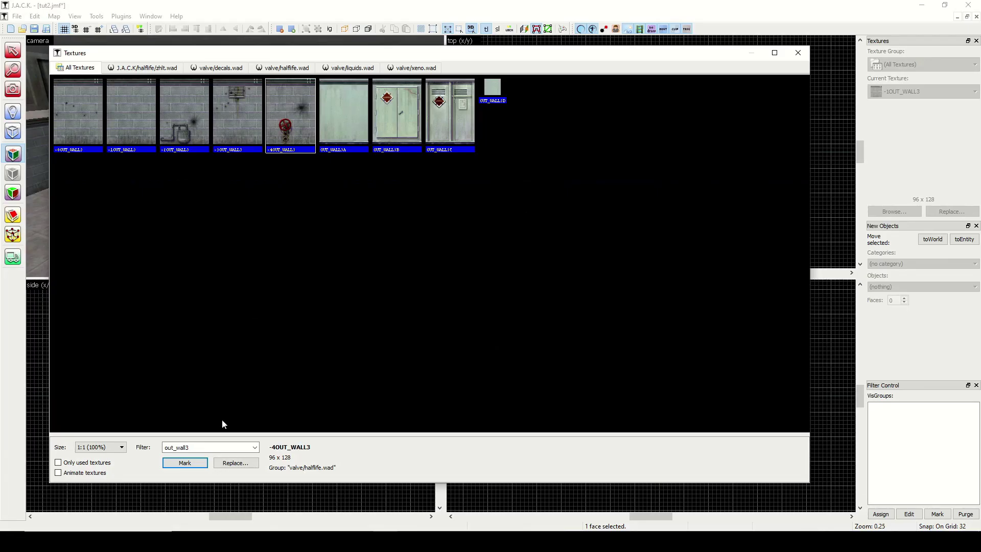
Step: Widen the filter to out_wall and choose OUT_WALL7 (96 x 128) as the current texture
left_click(211, 448)
key("BackSpace")
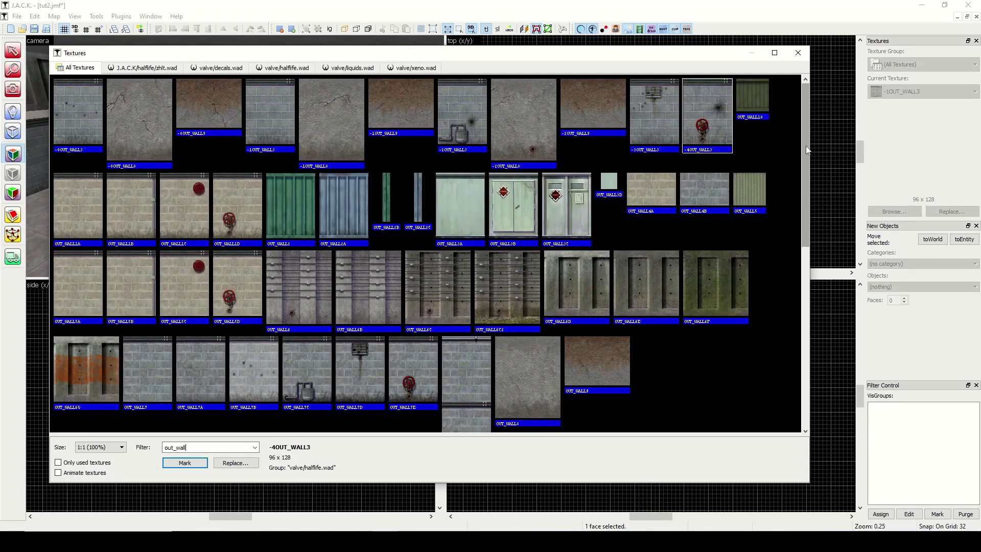
scroll(808, 188, "down", 1)
left_click_drag(808, 191, 809, 248)
left_click(136, 347)
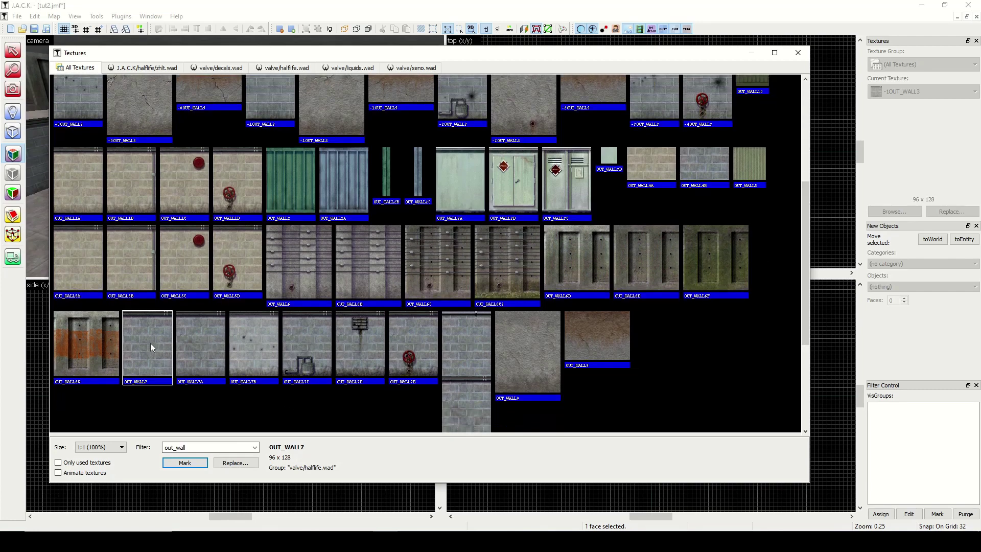
left_click(198, 358)
double_click(152, 353)
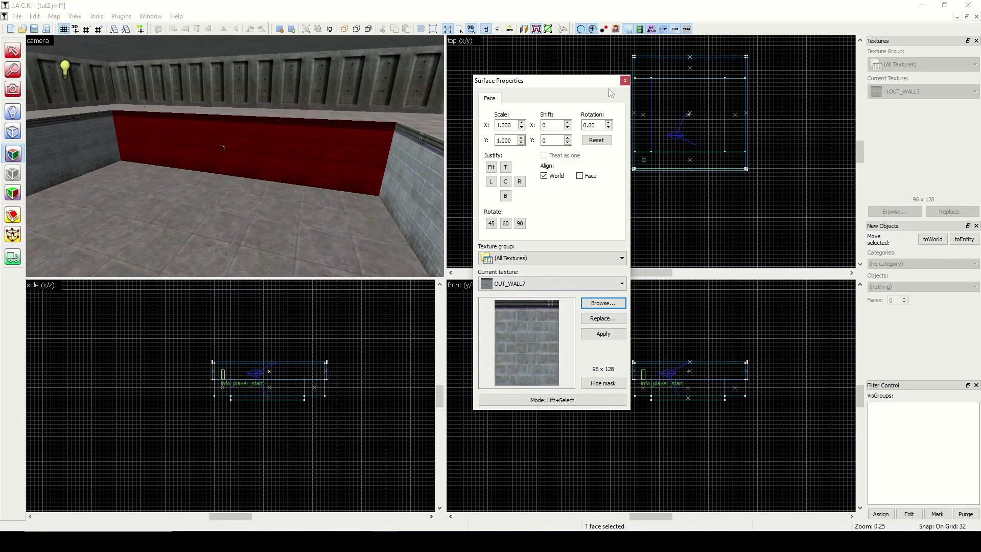
Step: Turn the 3D view and pick the room's long wall face in face texturing mode
left_click(624, 80)
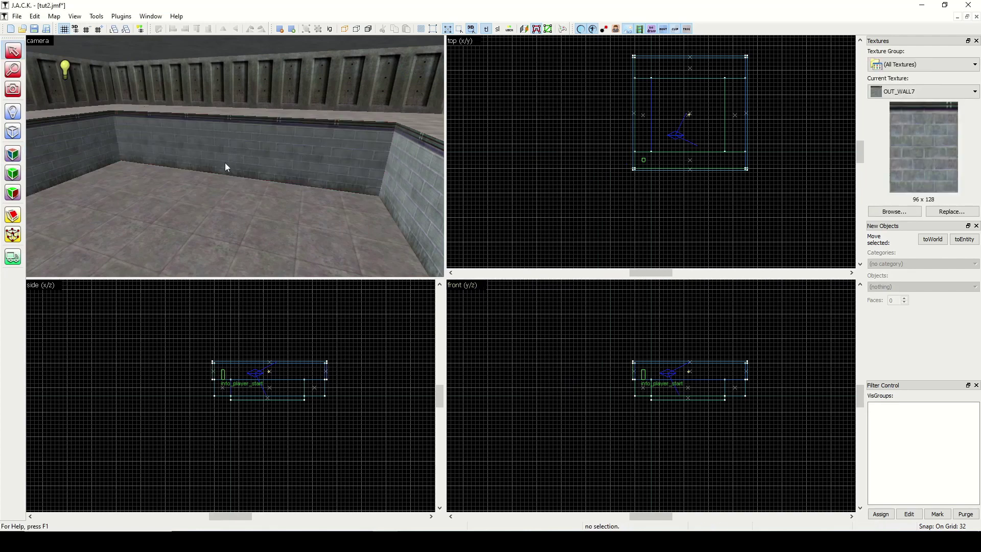
left_click(13, 89)
key("z")
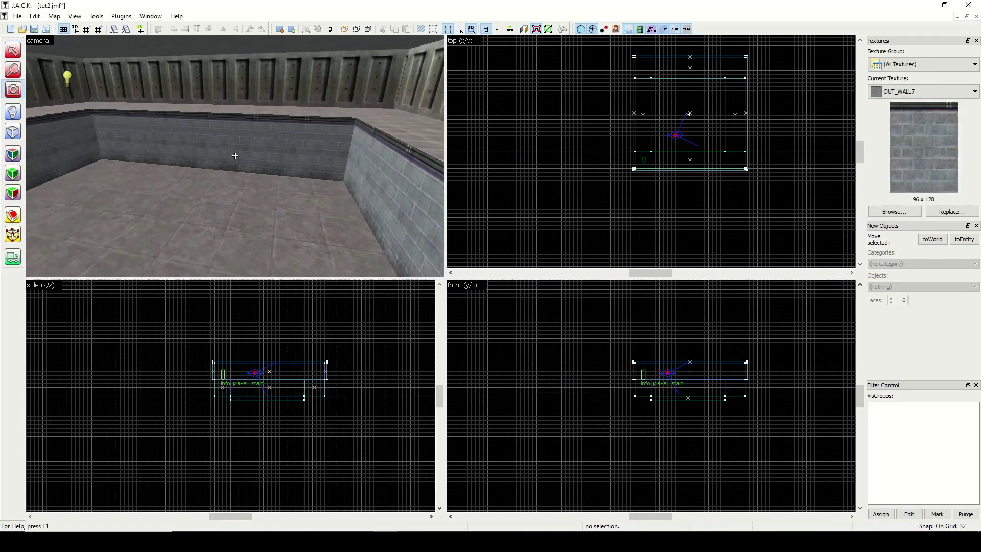
left_click(12, 153)
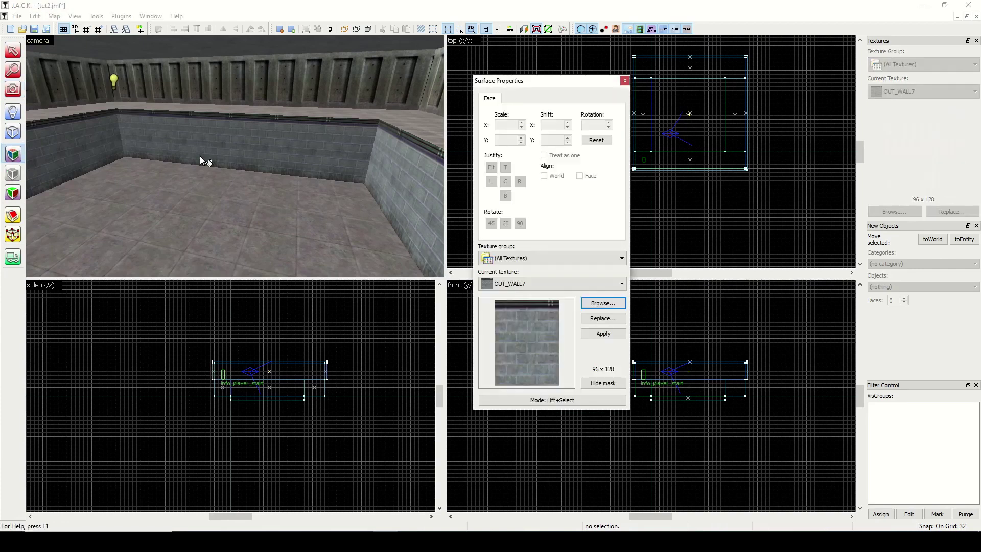
left_click(216, 142)
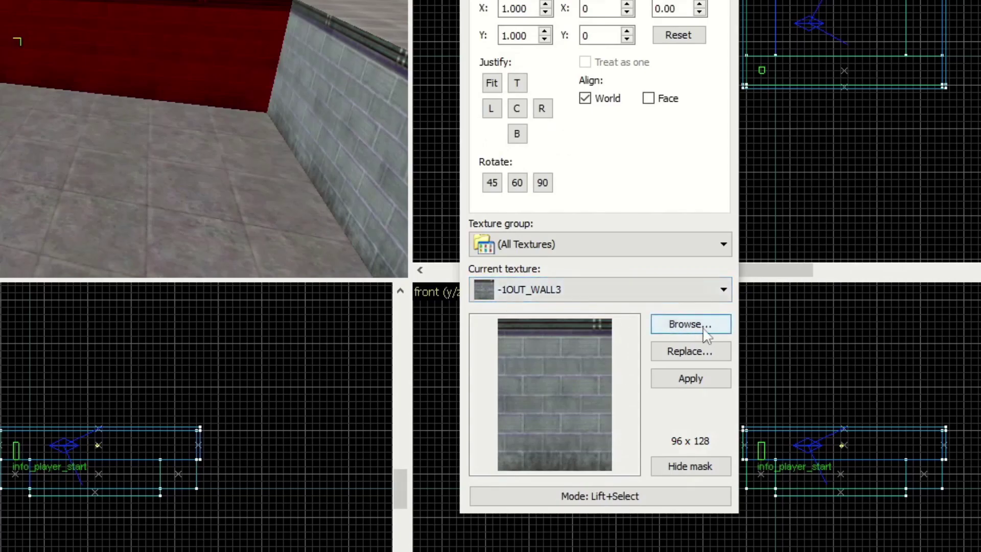
Step: Replace -1OUT_WALL3 with OUT_WALL7 throughout the map, swapping 20 textures
left_click(706, 353)
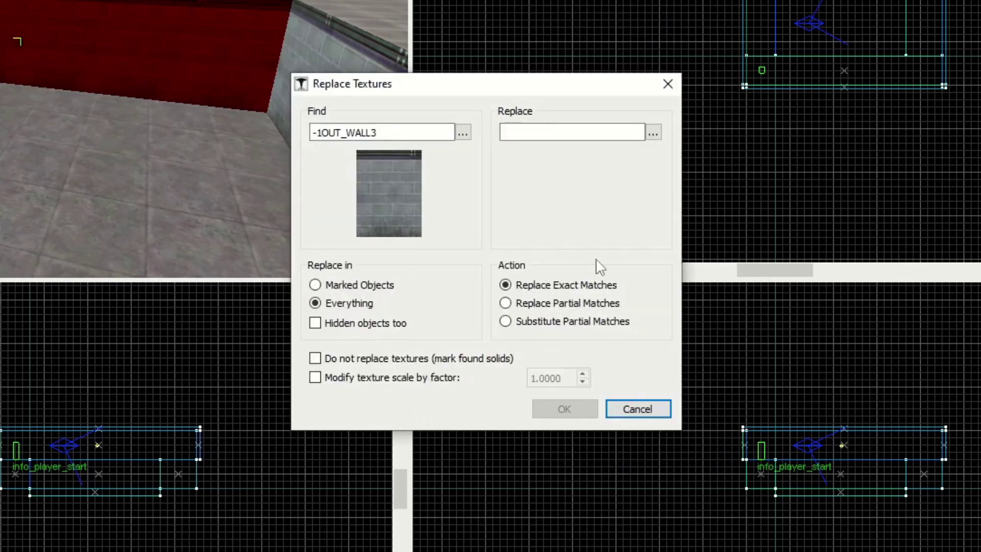
left_click(654, 133)
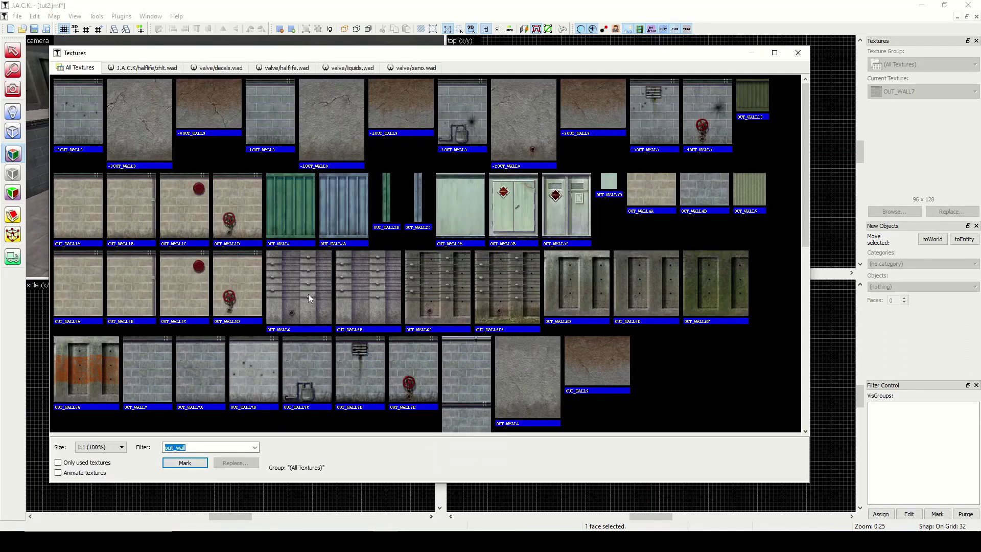
left_click(144, 373)
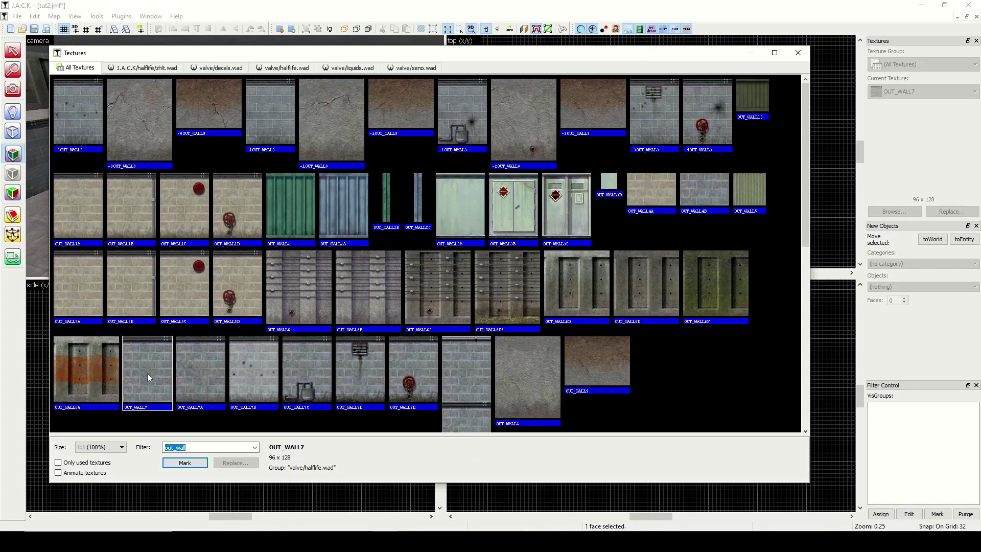
double_click(147, 374)
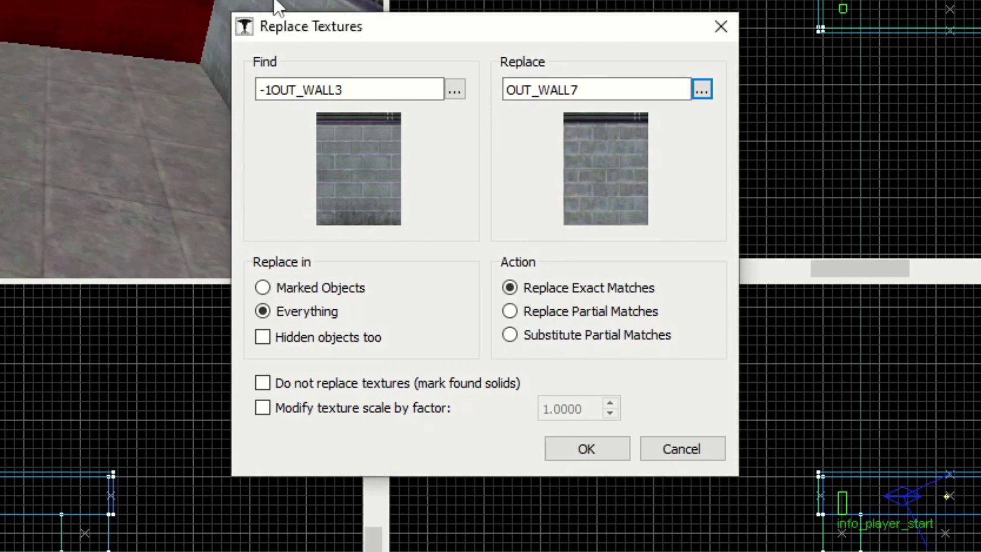
left_click(584, 381)
left_click(604, 455)
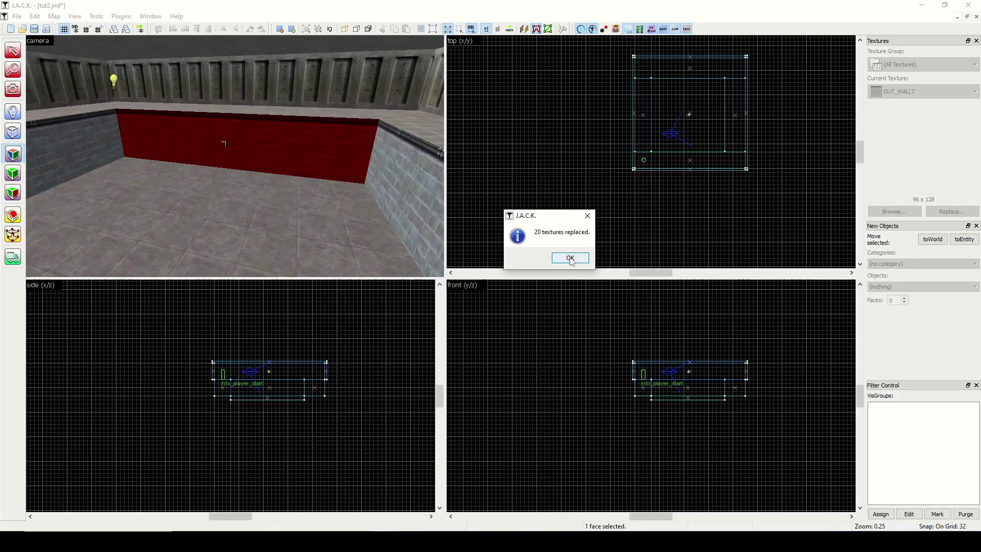
left_click(571, 258)
Step: Rotate to another corner, select the floor-ledge brush, and open face texturing for its six faces
left_click(623, 81)
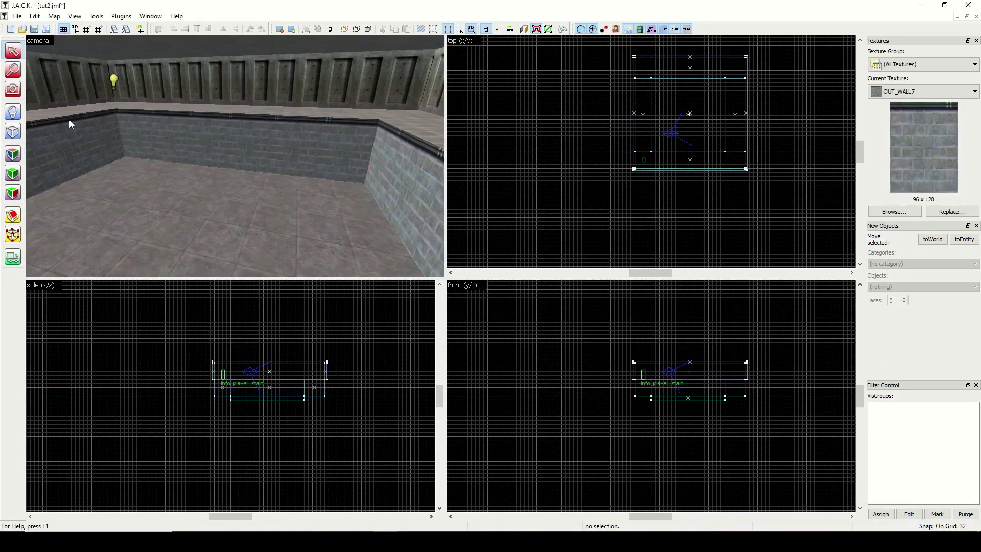
key("shift+c")
left_click_drag(182, 164, 234, 155)
key("shift+s")
left_click(287, 161)
key("shift+c")
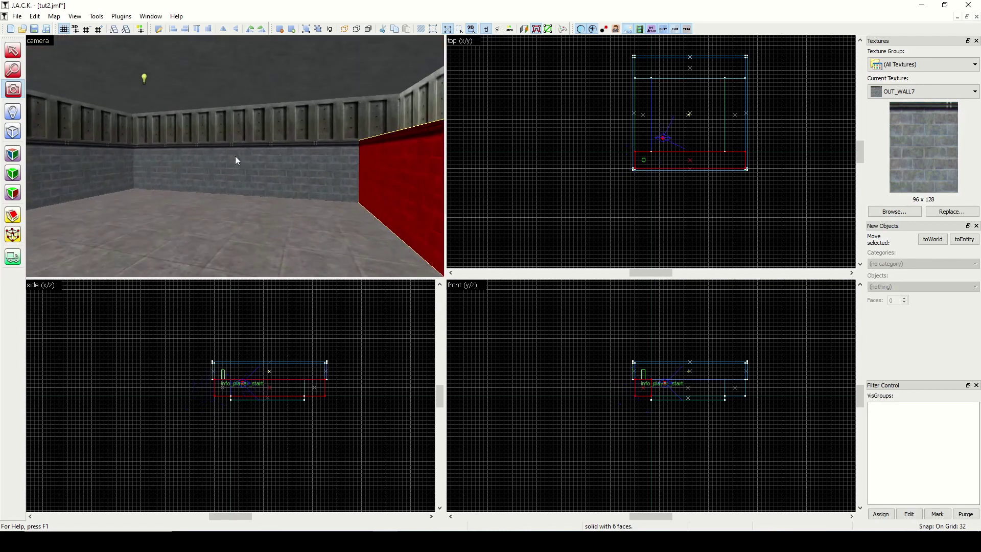
left_click(13, 153)
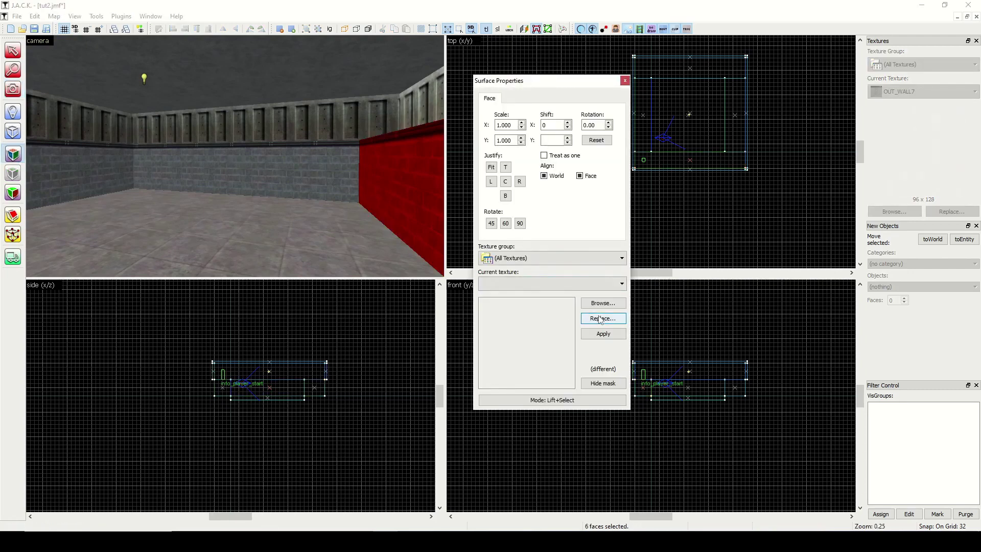